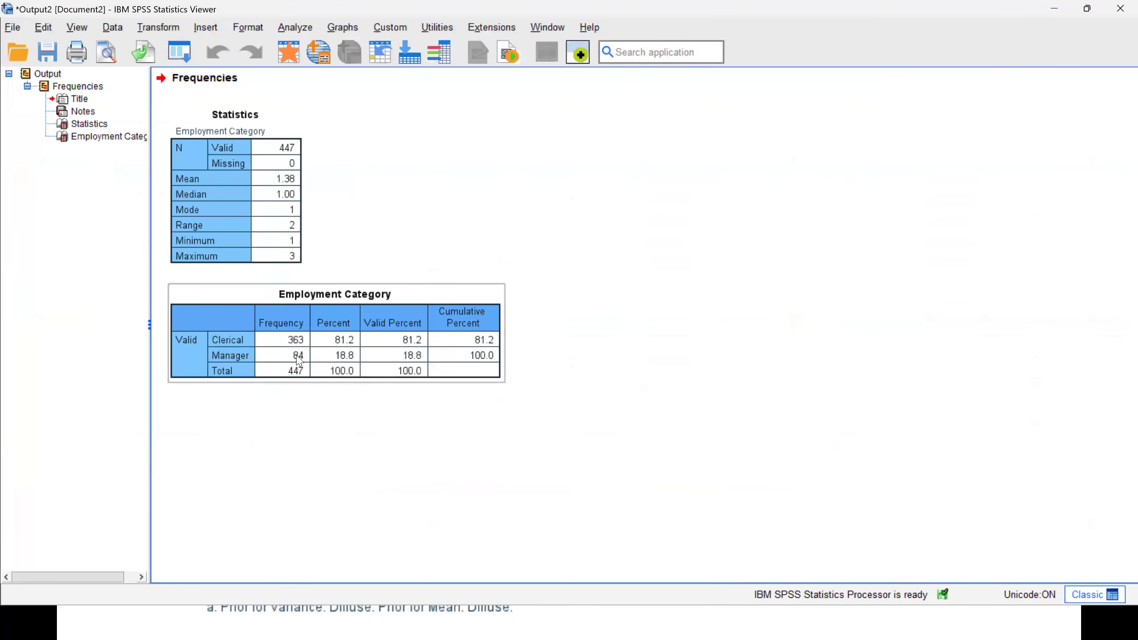
From the employee dataset, open the Bayesian Independent Samples Normal analysis and reset its settings to the defaults.
{"action": "left_click", "coordinate": [288, 54]}
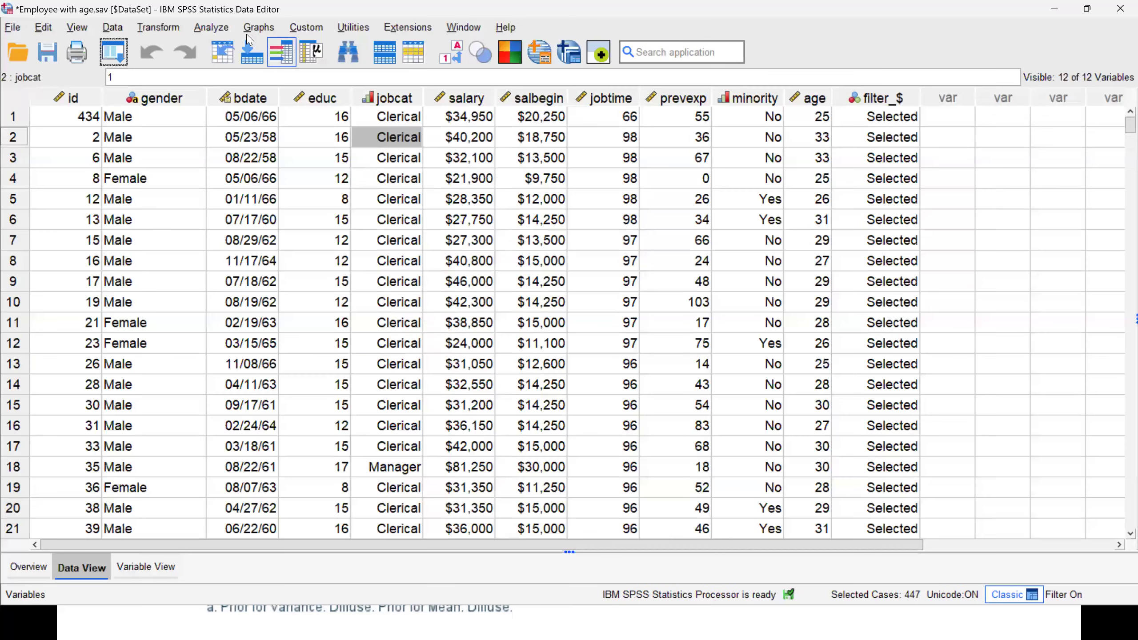
{"action": "left_click", "coordinate": [211, 28]}
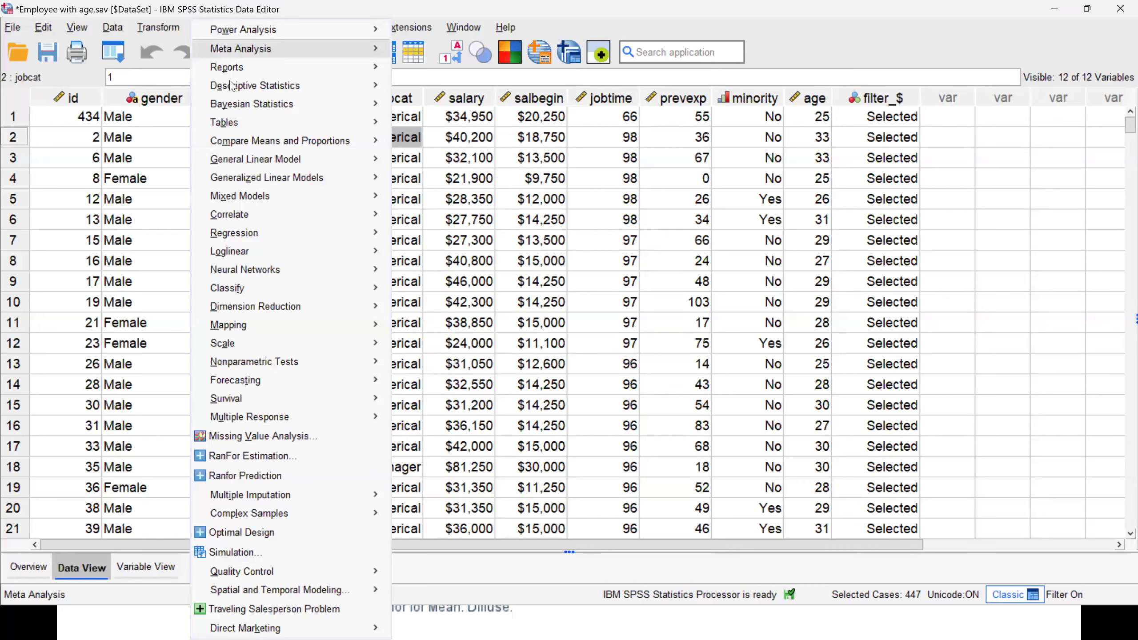
{"action": "mouse_move", "coordinate": [272, 181]}
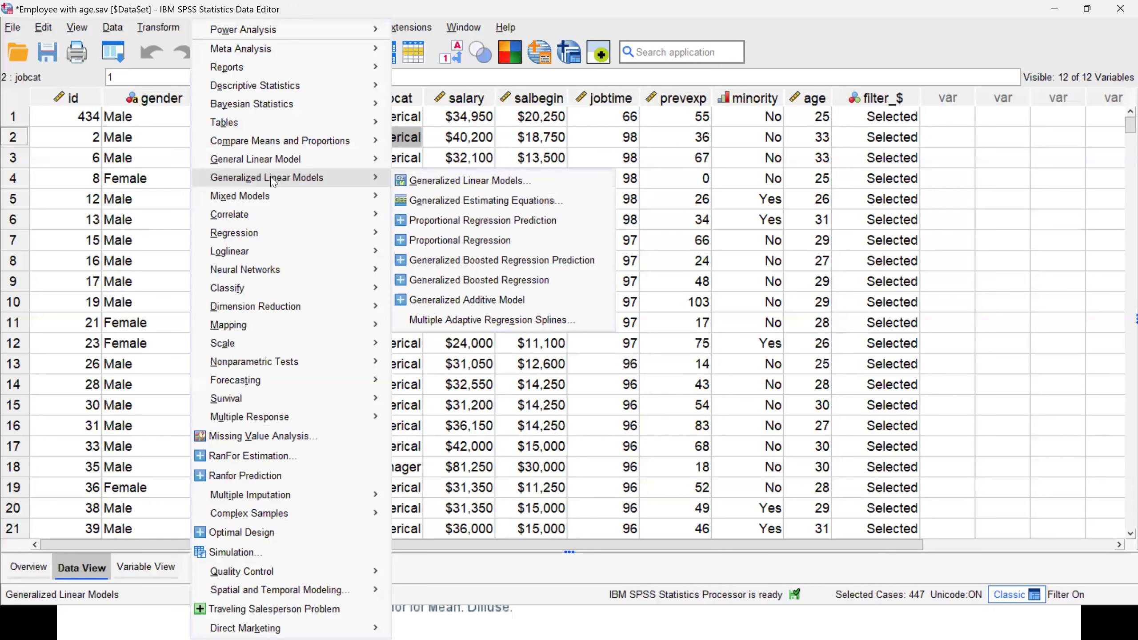
{"action": "mouse_move", "coordinate": [310, 140]}
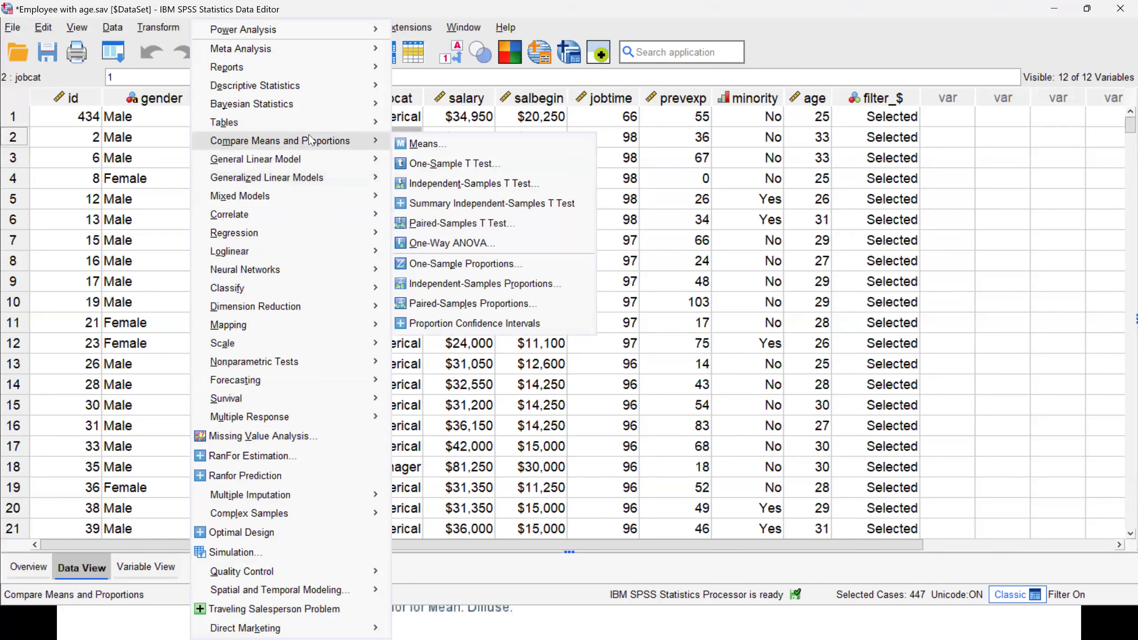
{"action": "mouse_move", "coordinate": [312, 164]}
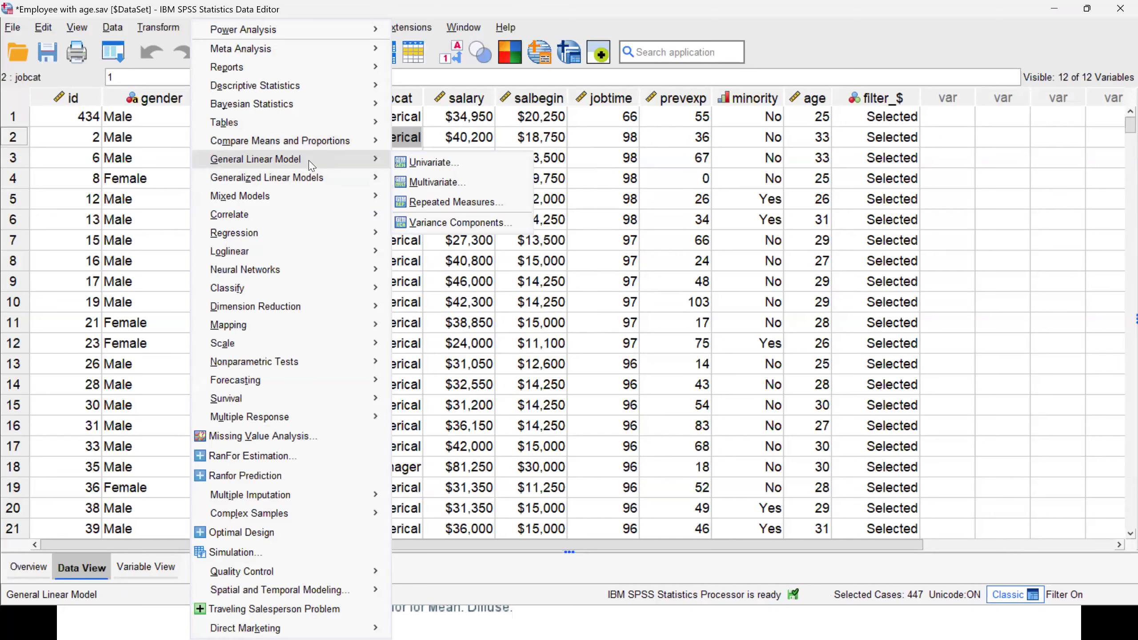
{"action": "mouse_move", "coordinate": [324, 106]}
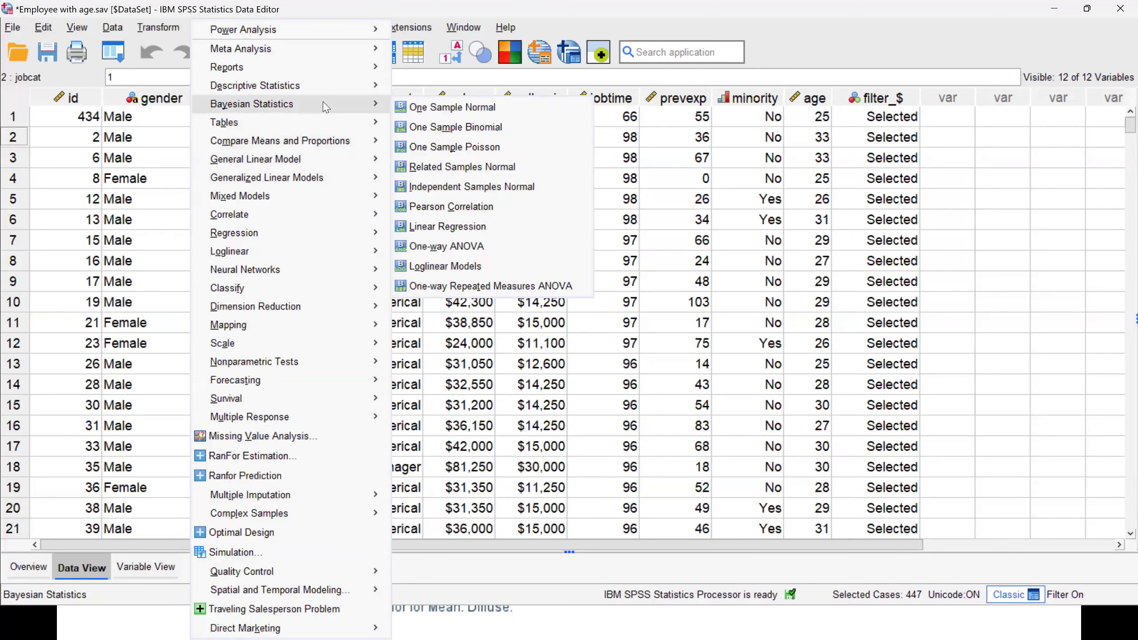
{"action": "left_click", "coordinate": [478, 188]}
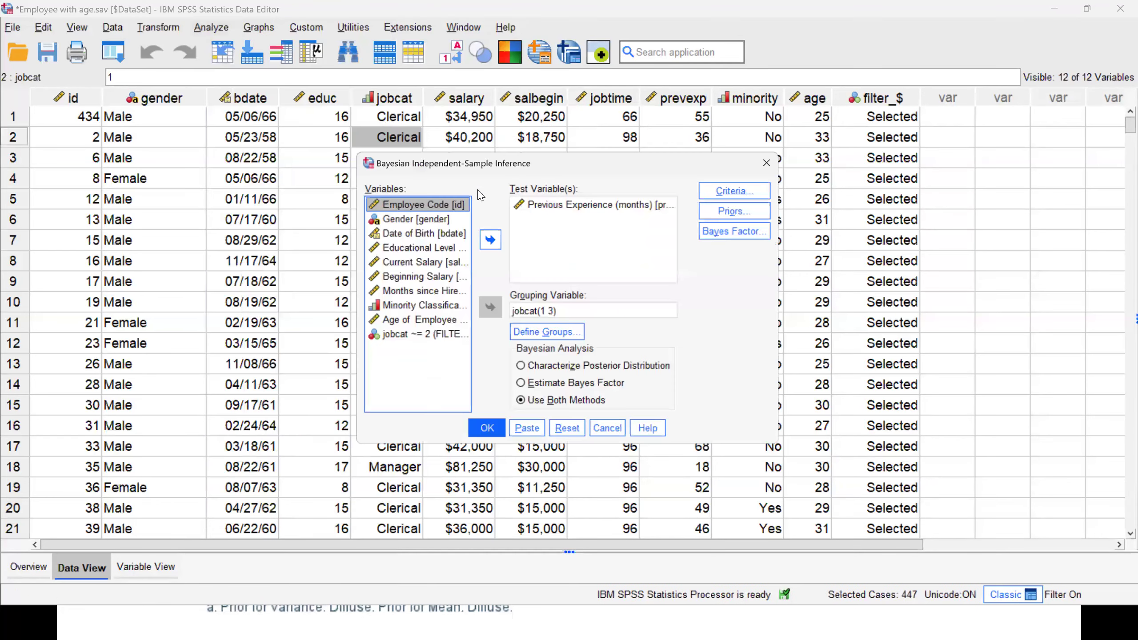
{"action": "left_click", "coordinate": [569, 433]}
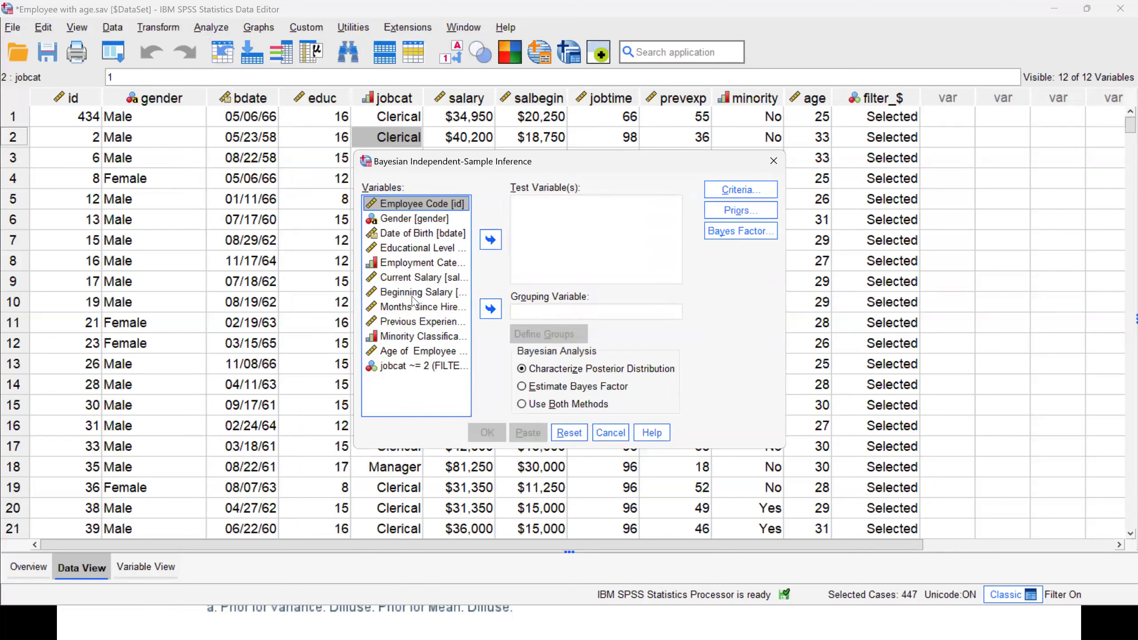
Assign Previous Experience (months) as the test variable and Employment Category (jobcat) as the grouping variable.
{"action": "left_click", "coordinate": [405, 322]}
{"action": "left_click", "coordinate": [491, 239]}
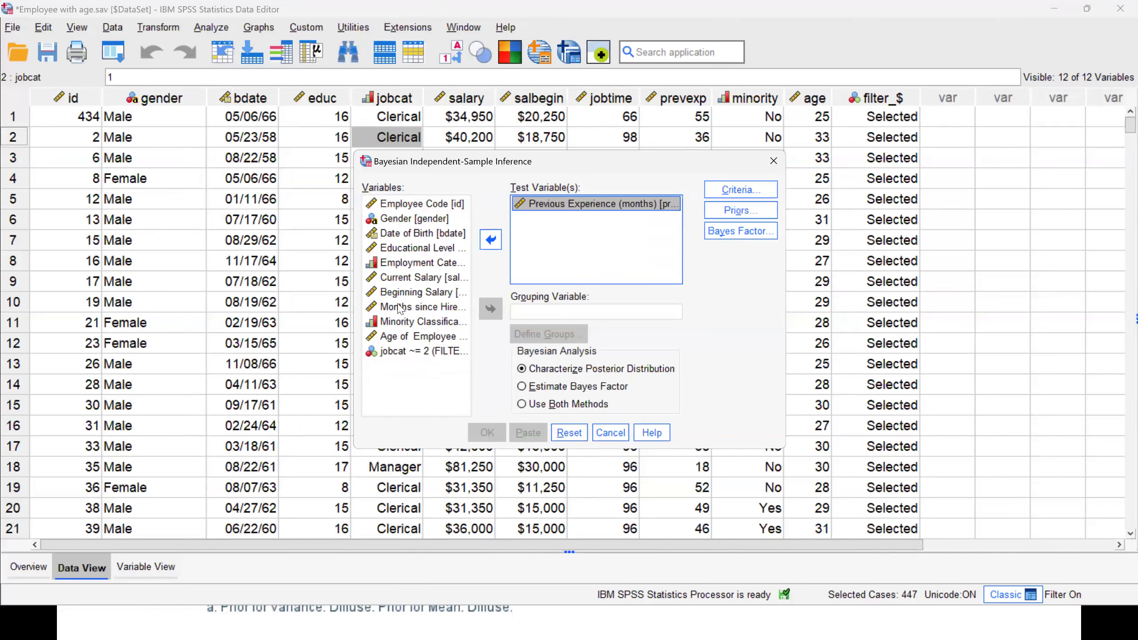
{"action": "left_click", "coordinate": [397, 263]}
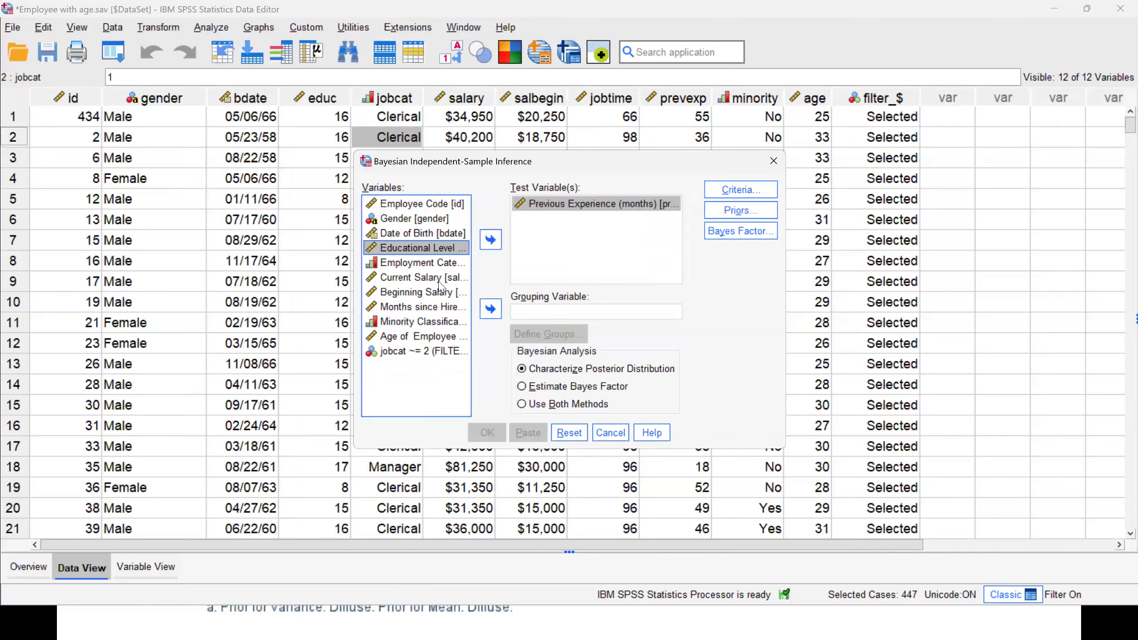
{"action": "left_click", "coordinate": [491, 308]}
Define the jobcat groups with specified values, 1 for Group 1 and 3 for Group 2.
{"action": "left_click", "coordinate": [549, 334]}
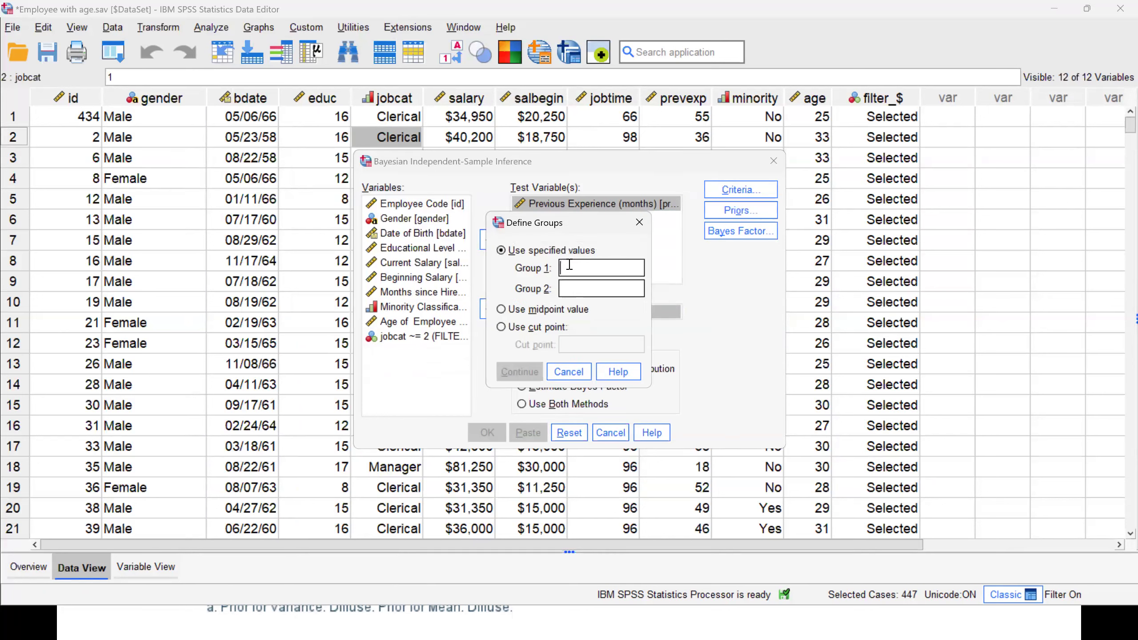
{"action": "type", "text": "1"}
{"action": "left_click", "coordinate": [569, 288]}
{"action": "type", "text": "3"}
{"action": "left_click", "coordinate": [516, 373]}
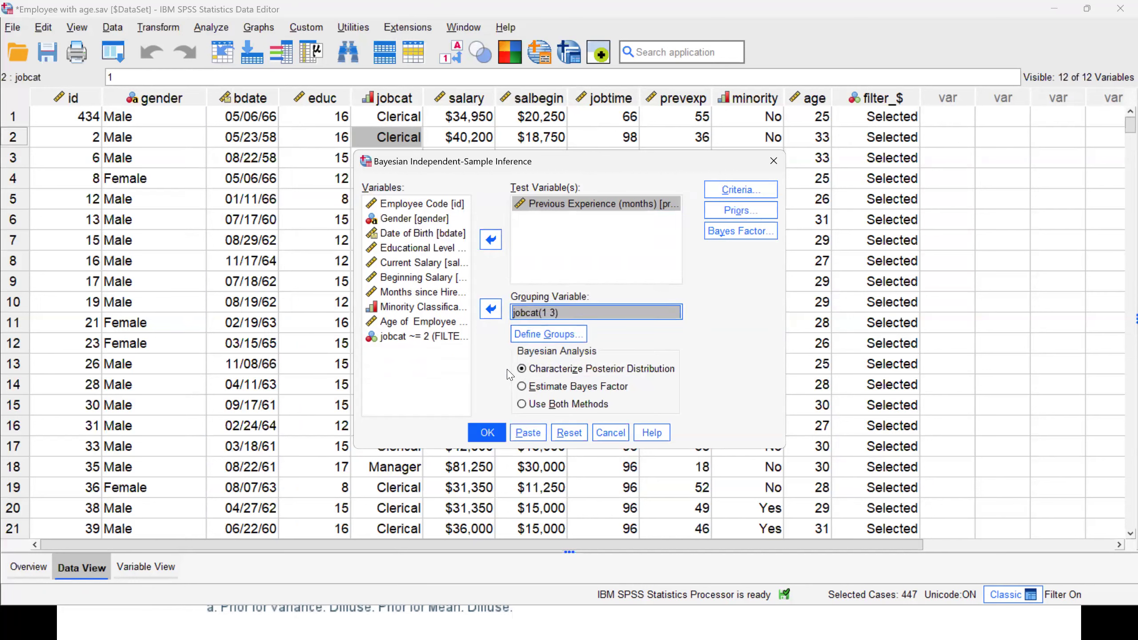
Check the value labels of the grouping variable jobcat in its variable information.
{"action": "right_click", "coordinate": [533, 312]}
{"action": "left_click", "coordinate": [565, 334]}
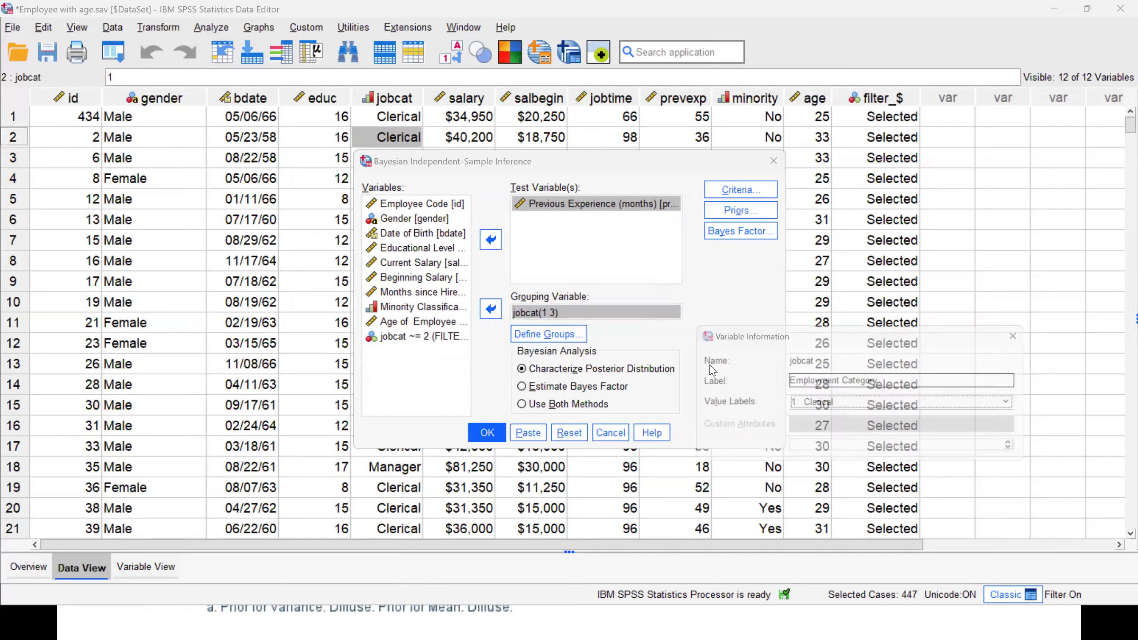
{"action": "left_click", "coordinate": [830, 405]}
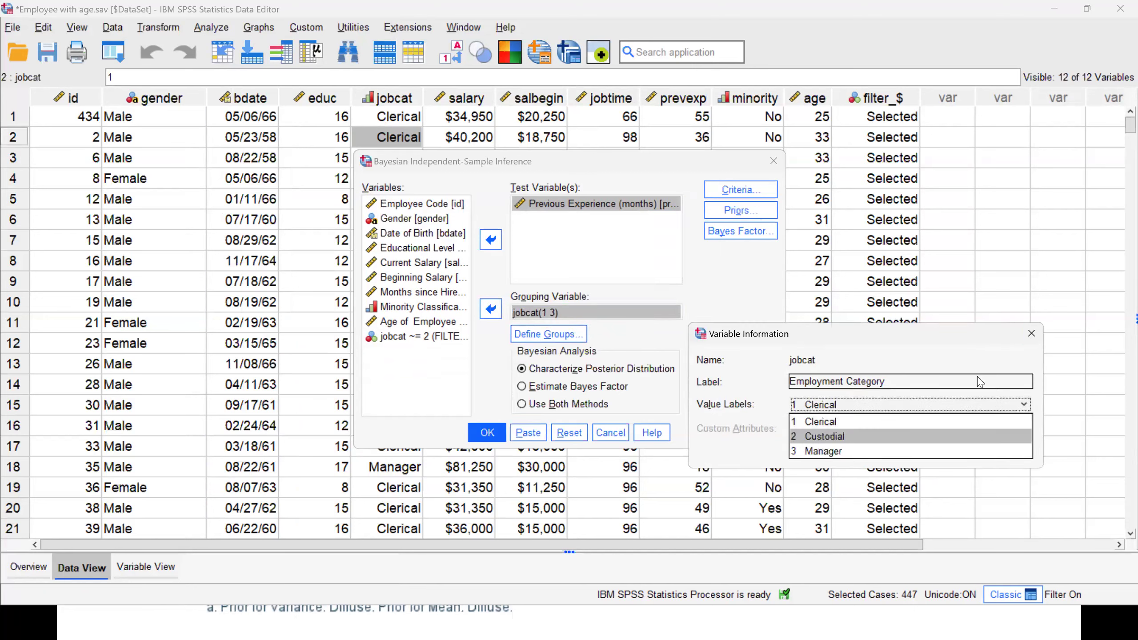
{"action": "left_click", "coordinate": [1031, 333]}
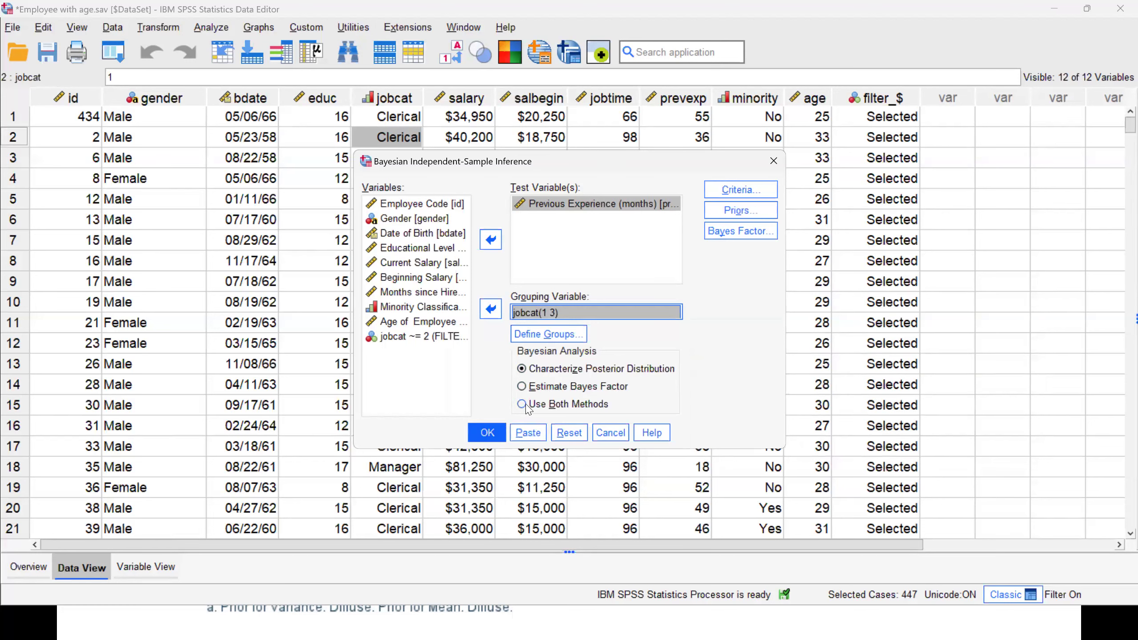
Run the analysis with Characterize Posterior Distribution and review the resulting posterior distribution table and the likelihood, prior and posterior plots.
{"action": "left_click", "coordinate": [488, 433]}
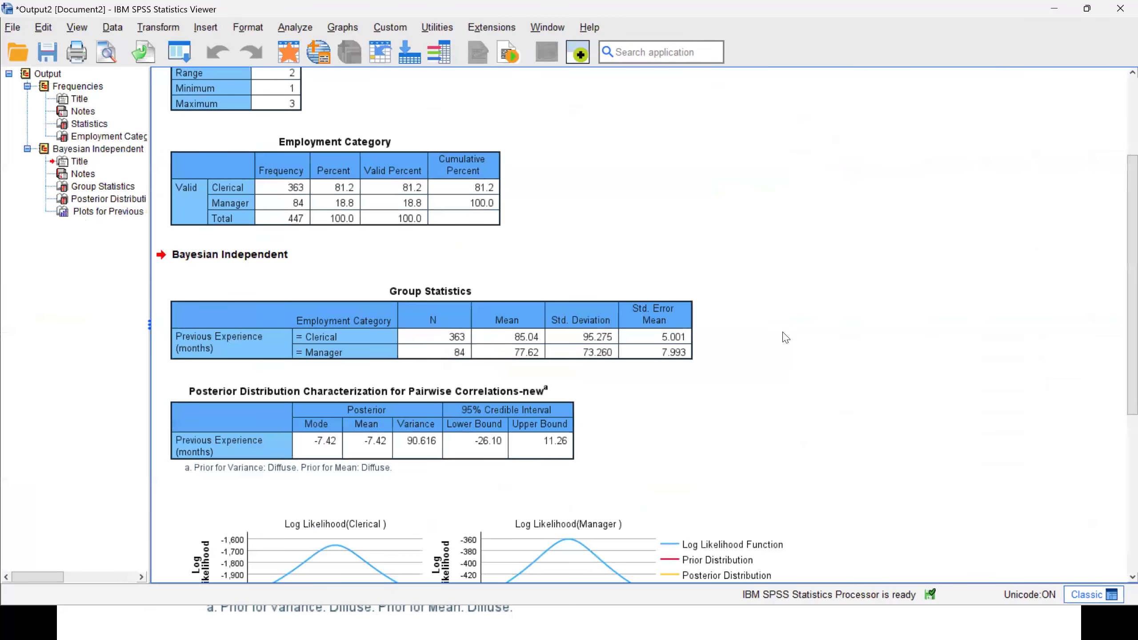
{"action": "left_click", "coordinate": [364, 435]}
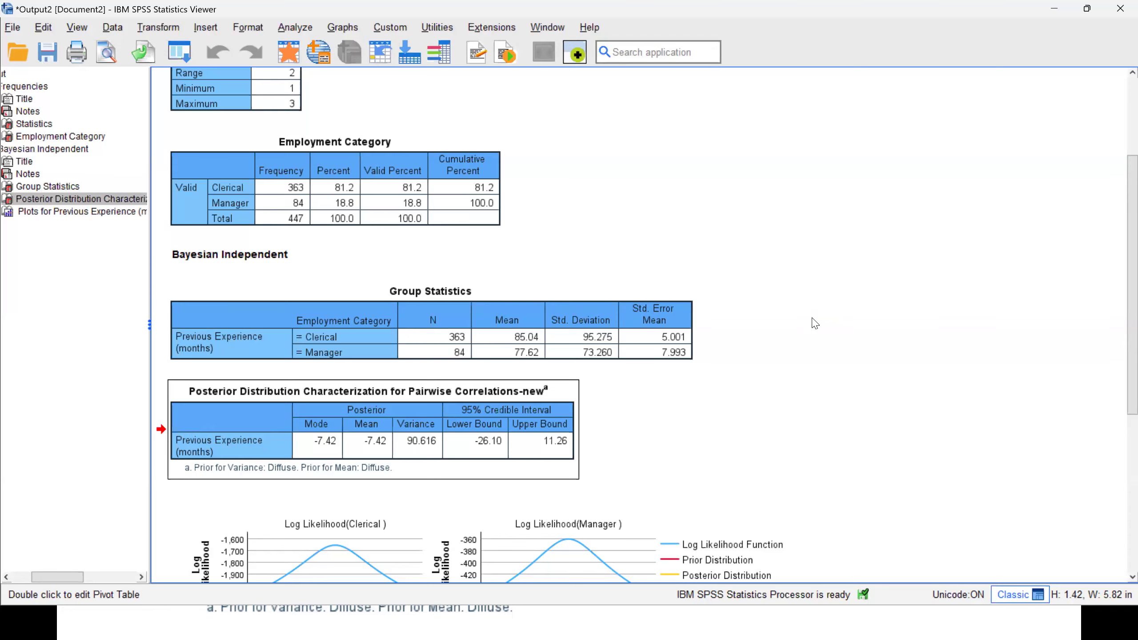
{"action": "scroll", "coordinate": [814, 323], "scroll_direction": "down", "scroll_amount": 5}
{"action": "scroll", "coordinate": [815, 323], "scroll_direction": "down", "scroll_amount": 2}
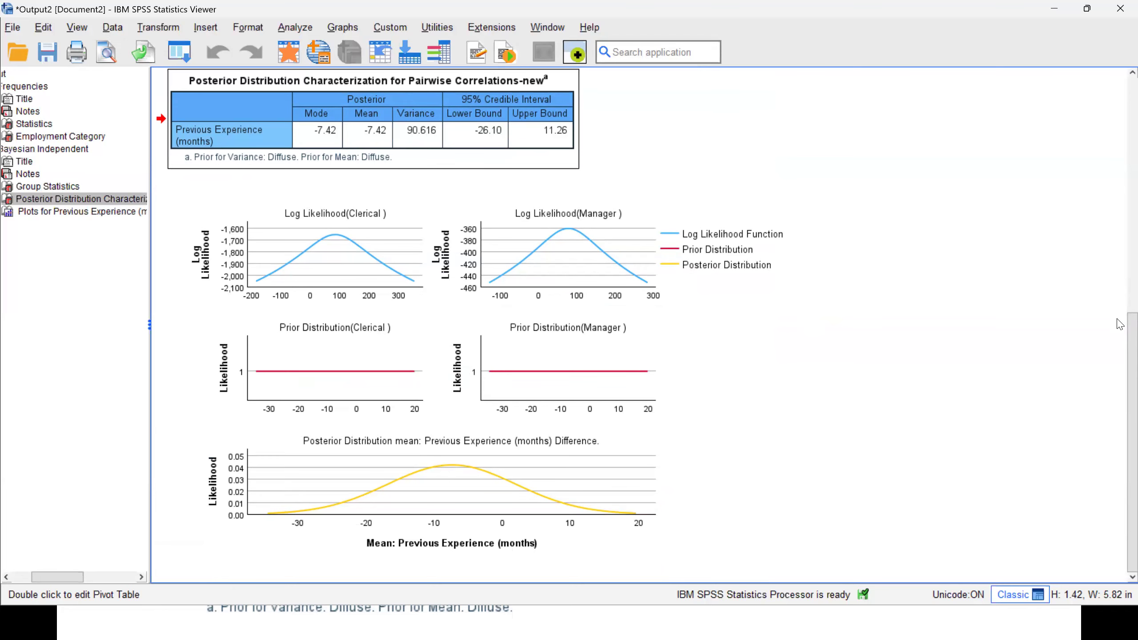
{"action": "scroll", "coordinate": [1119, 319], "scroll_direction": "up", "scroll_amount": 2}
{"action": "scroll", "coordinate": [1119, 322], "scroll_direction": "up", "scroll_amount": 2}
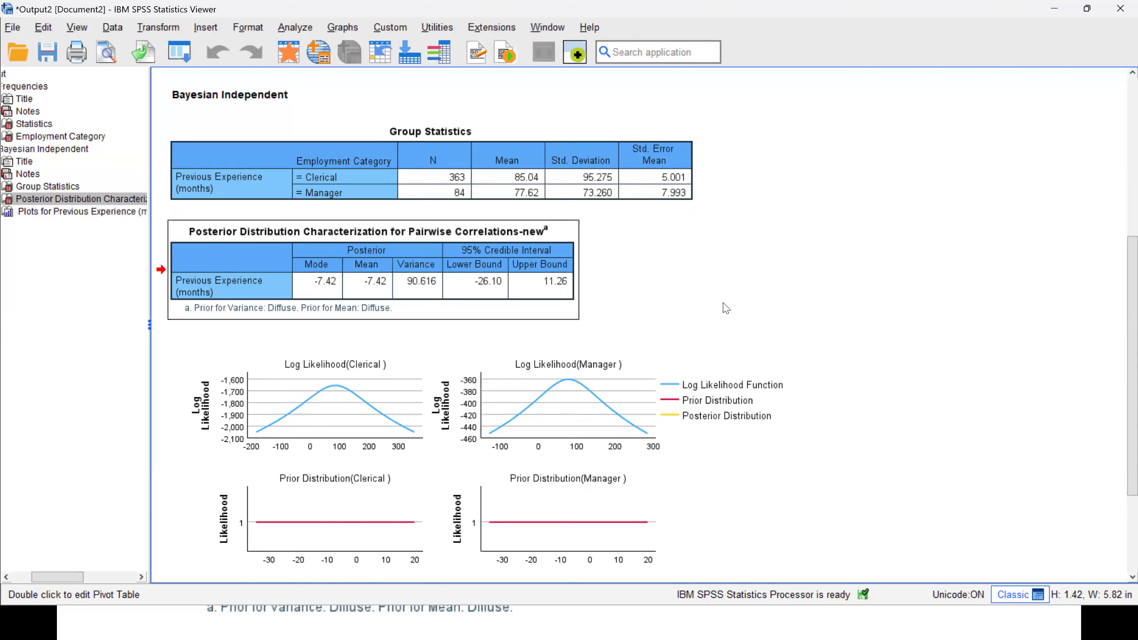
Switch to the PowerPoint slide show on Parameter Estimation and Credible Intervals.
{"action": "key", "text": "alt+Tab"}
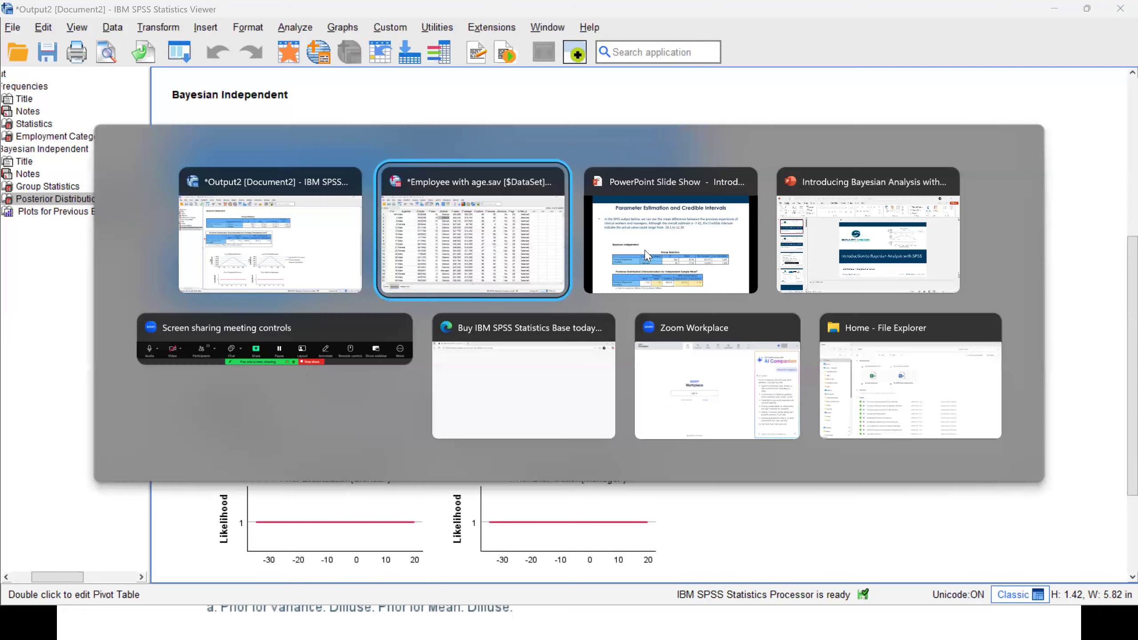
{"action": "left_click", "coordinate": [657, 258]}
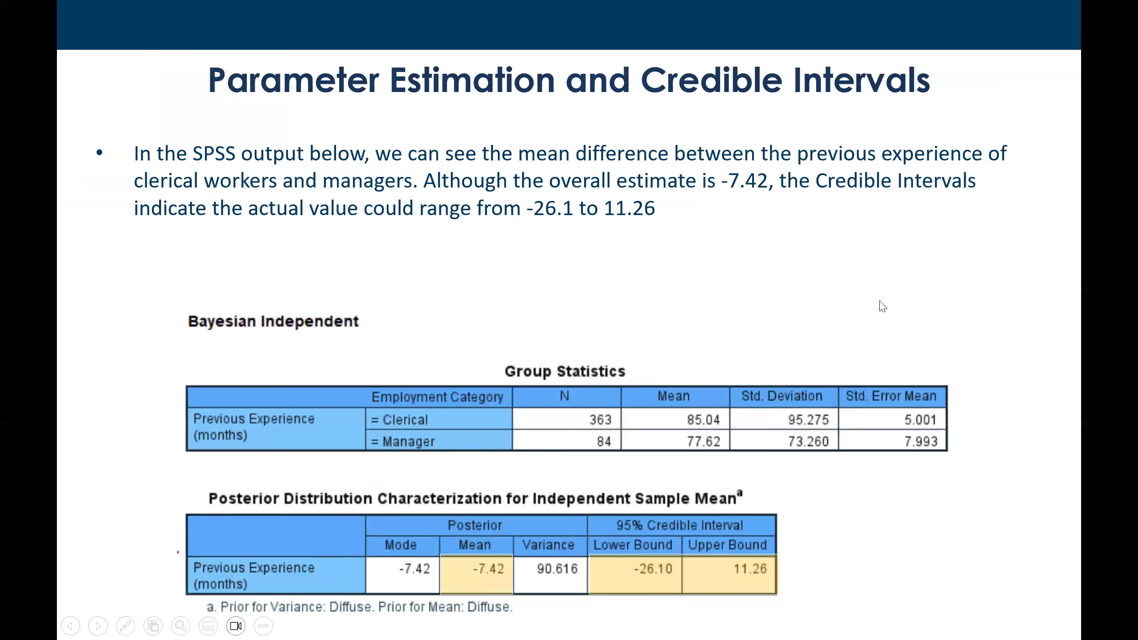
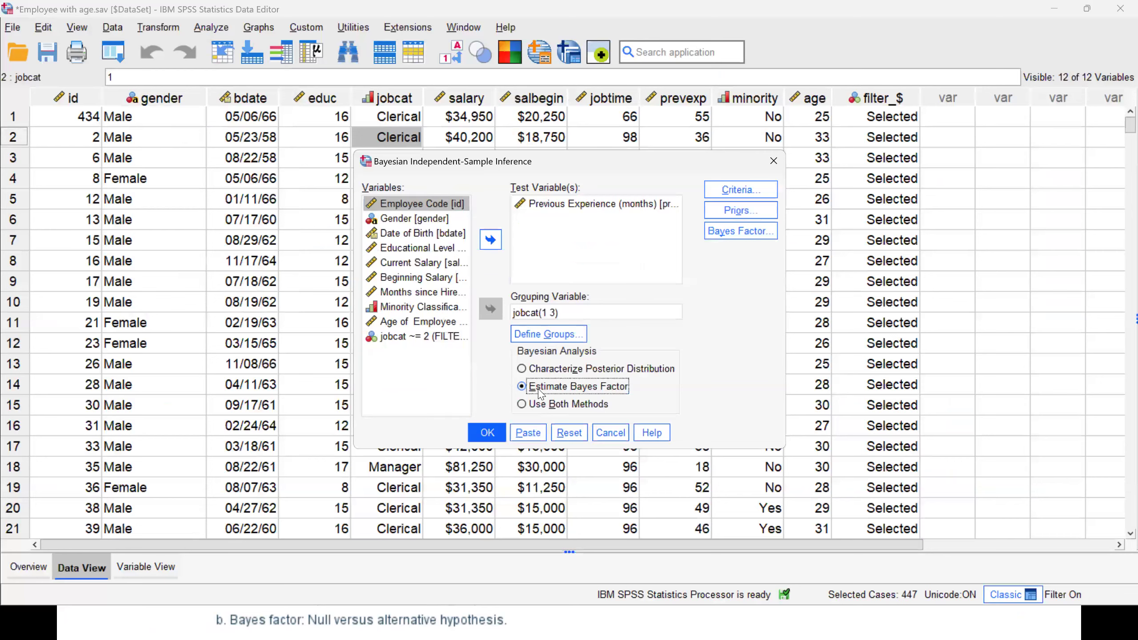
Run the Bayesian independent-samples analysis with Estimate Bayes Factor and review the Bayes factor test table.
{"action": "left_click", "coordinate": [487, 433]}
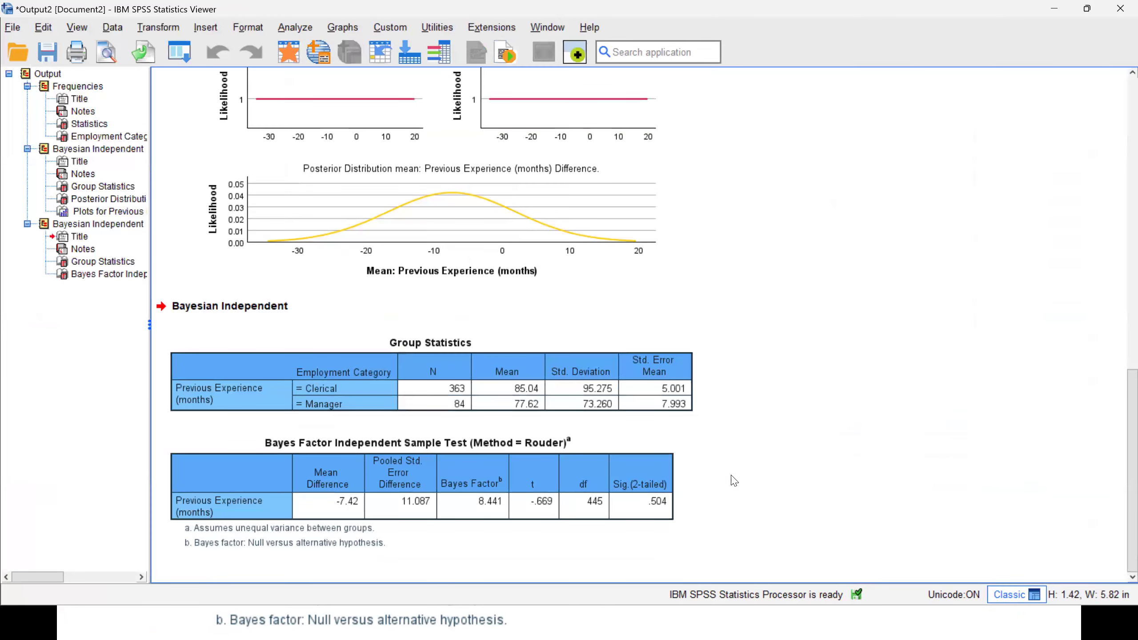
{"action": "left_click", "coordinate": [645, 510]}
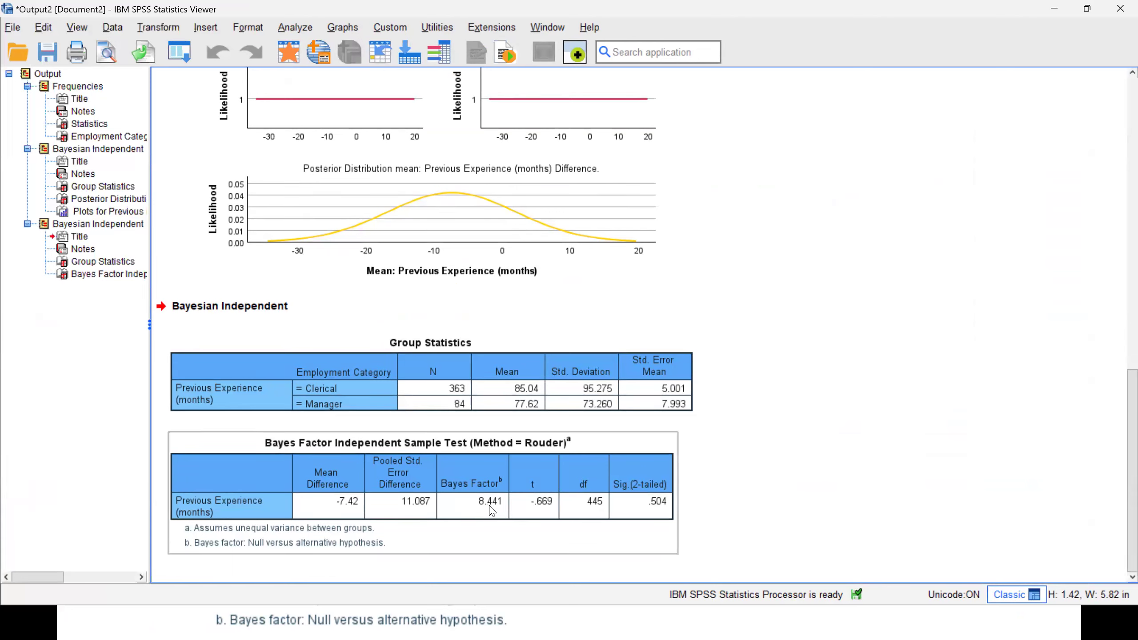
{"action": "left_click", "coordinate": [771, 462]}
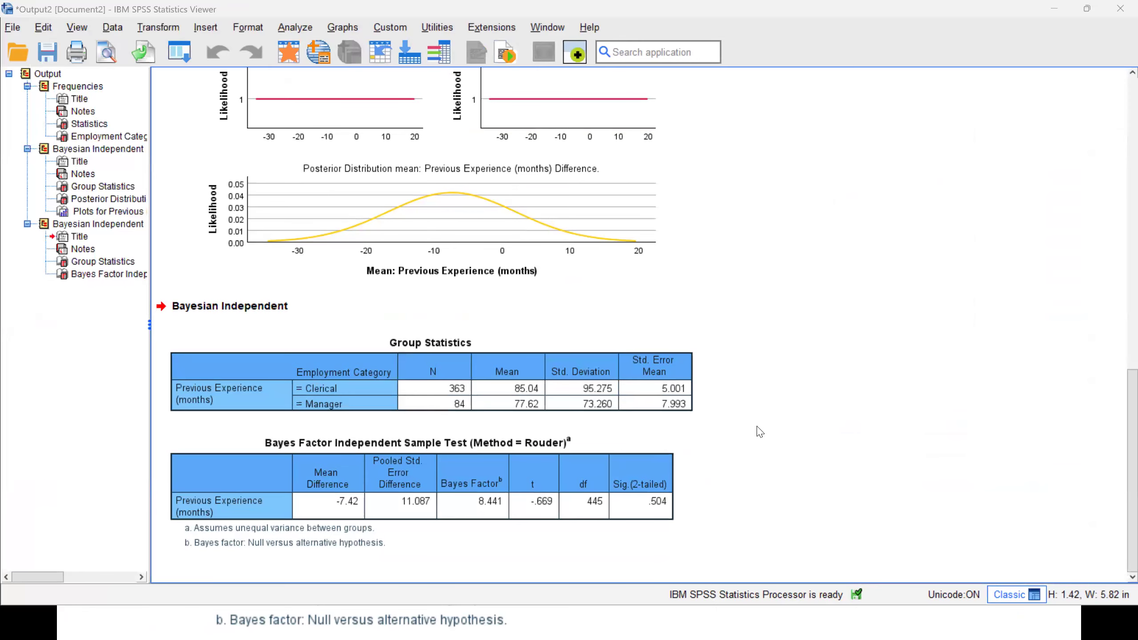
Switch to the PowerPoint slide show and read the slides on interpreting BF01 and the SPSS Bayes Factor example.
{"action": "key", "text": "alt+Tab"}
{"action": "left_click", "coordinate": [676, 247]}
{"action": "key", "text": "Right"}
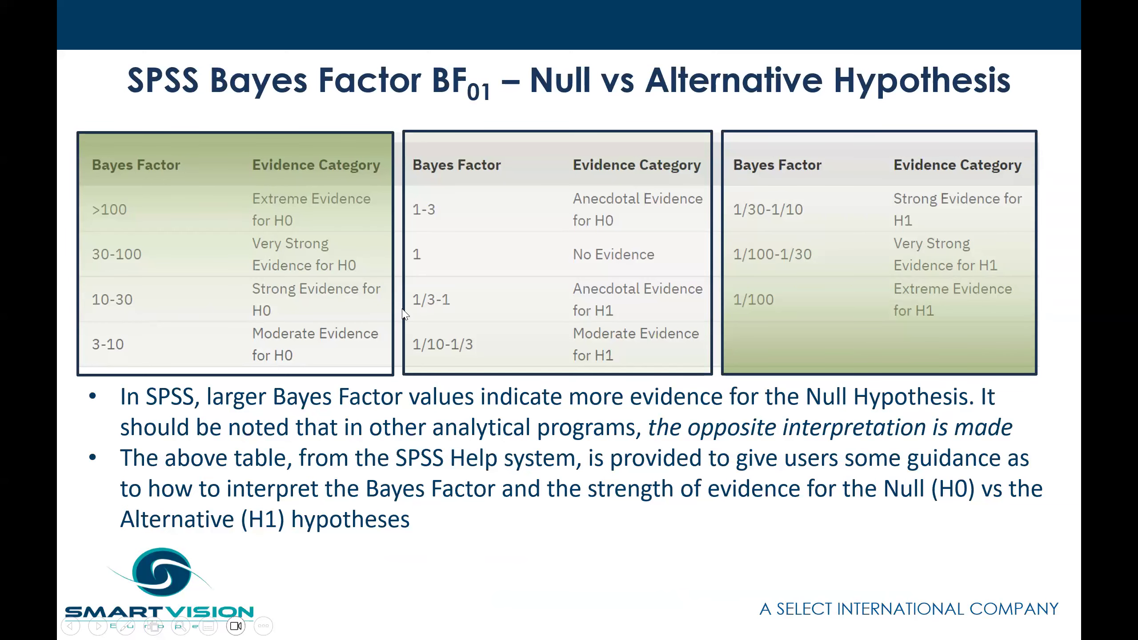
{"action": "left_click", "coordinate": [574, 340]}
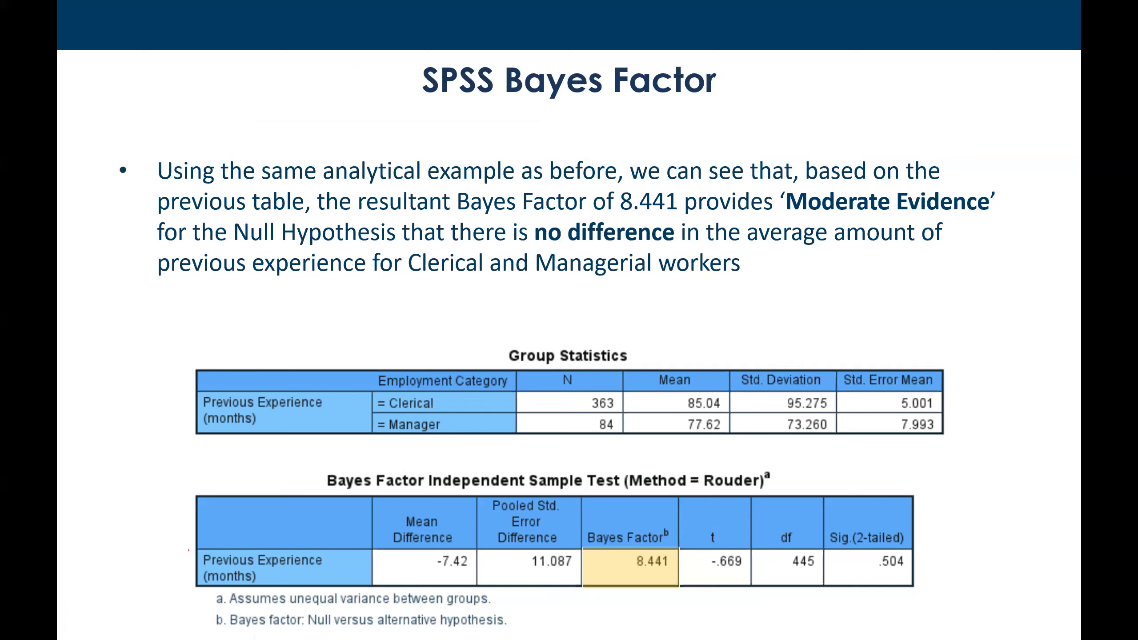
Return to SPSS, rerun the independent-samples analysis with Use Both Methods, and review the combined Bayes factor and posterior output.
{"action": "key", "text": "alt+Tab"}
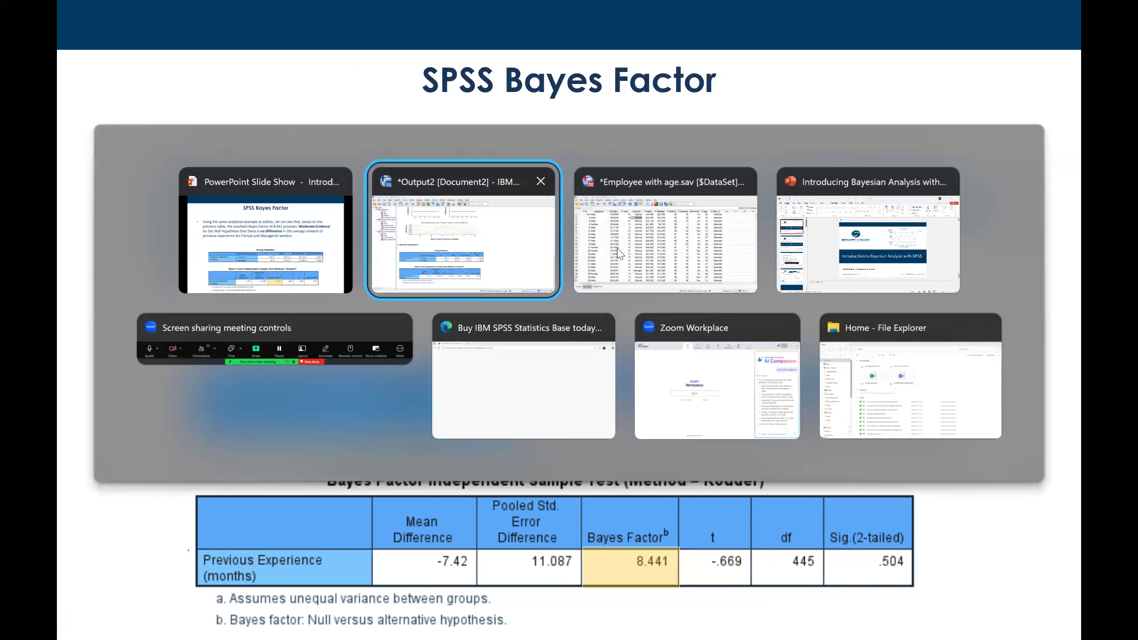
{"action": "key", "text": "alt+Tab"}
{"action": "left_click", "coordinate": [112, 53]}
{"action": "left_click", "coordinate": [124, 81]}
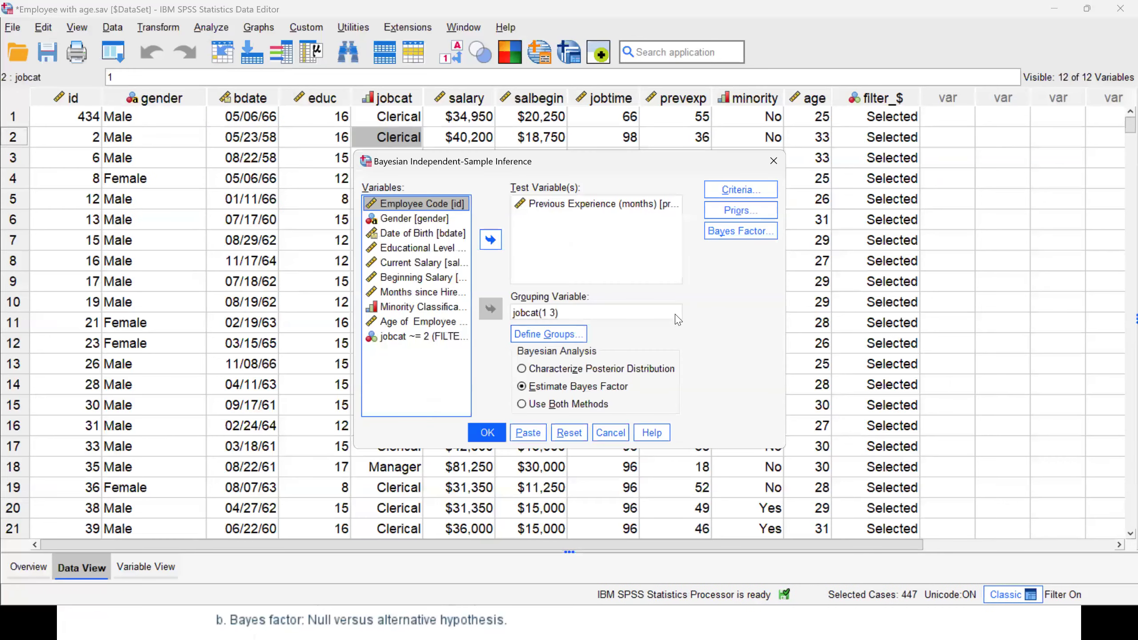
{"action": "left_click", "coordinate": [549, 404]}
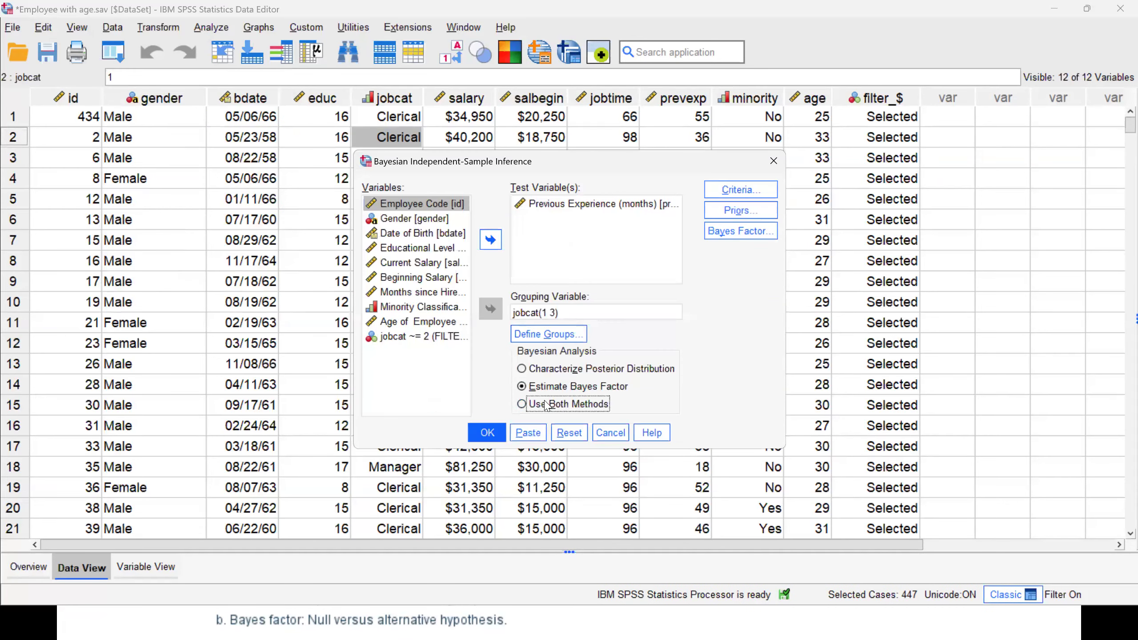
{"action": "left_click", "coordinate": [485, 441]}
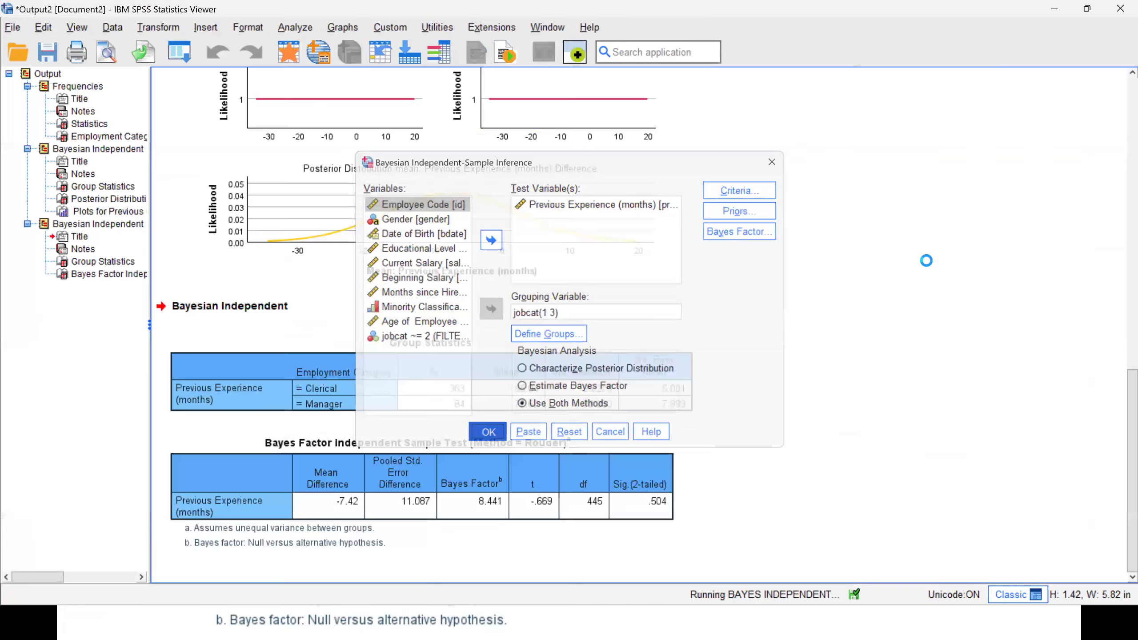
{"action": "scroll", "coordinate": [930, 267], "scroll_direction": "down", "scroll_amount": 7}
{"action": "scroll", "coordinate": [930, 267], "scroll_direction": "up", "scroll_amount": 12}
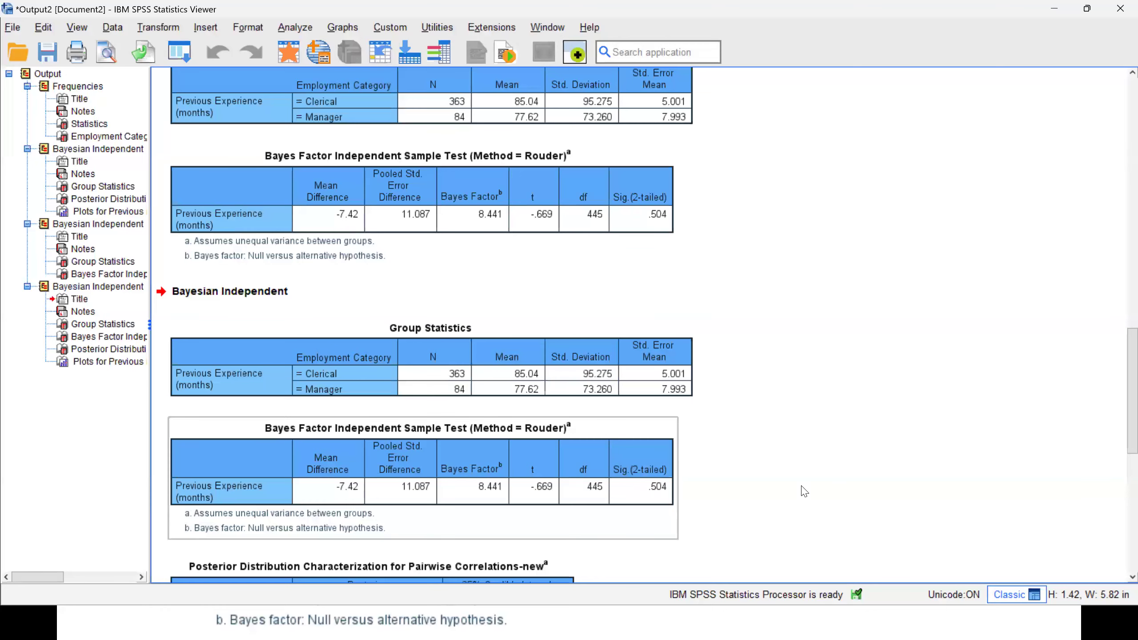
{"action": "scroll", "coordinate": [1119, 421], "scroll_direction": "down", "scroll_amount": 5}
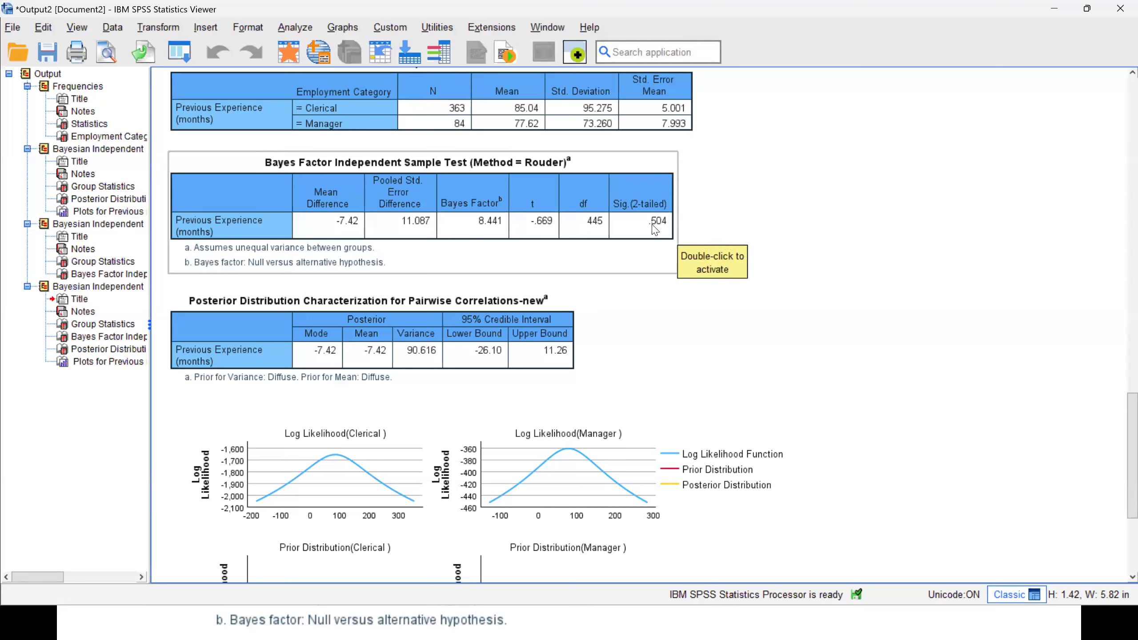
Set the priors to known data variances of 10000 for Group 1 and 6000 for Group 2, and rerun the analysis.
{"action": "left_click", "coordinate": [289, 52]}
{"action": "left_click", "coordinate": [209, 80]}
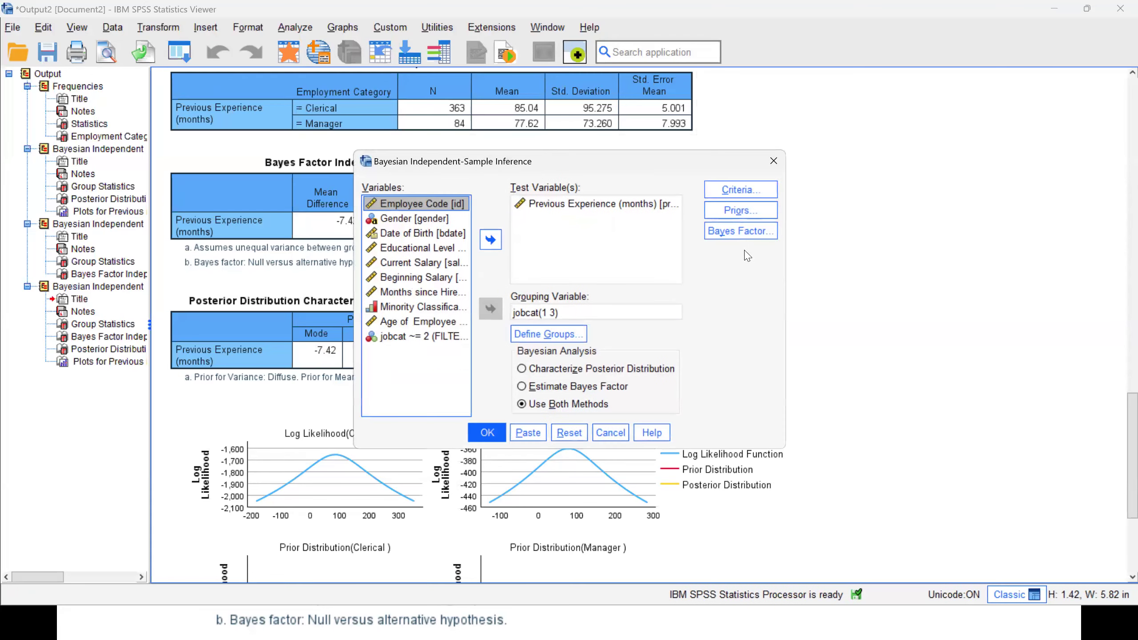
{"action": "left_click", "coordinate": [735, 217]}
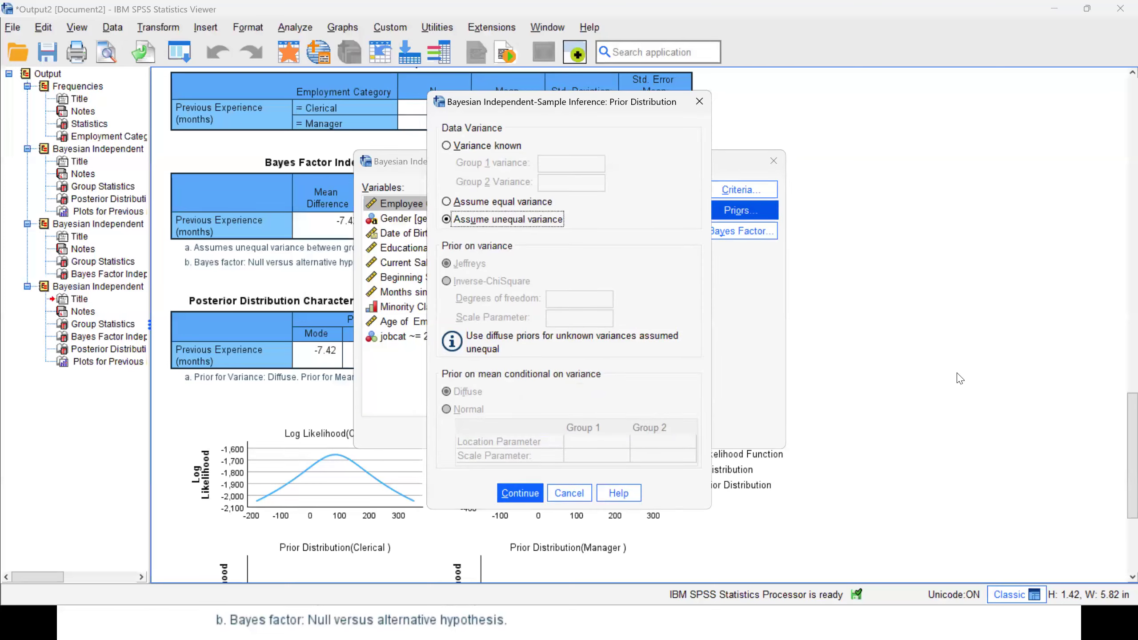
{"action": "left_click", "coordinate": [461, 147]}
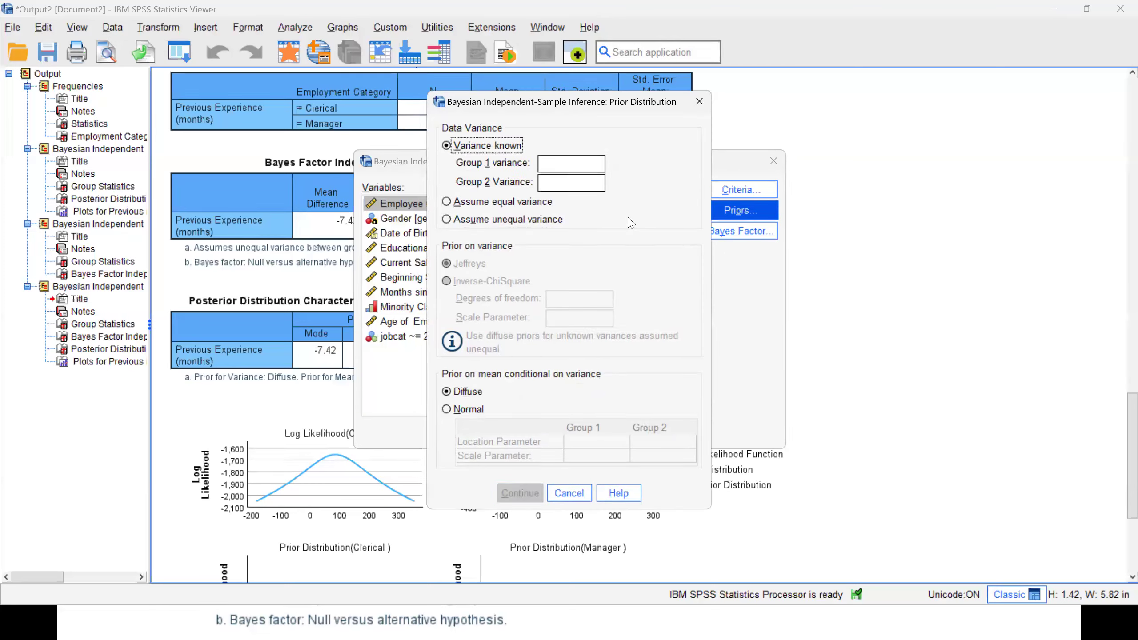
{"action": "left_click", "coordinate": [553, 167]}
{"action": "type", "text": "10000"}
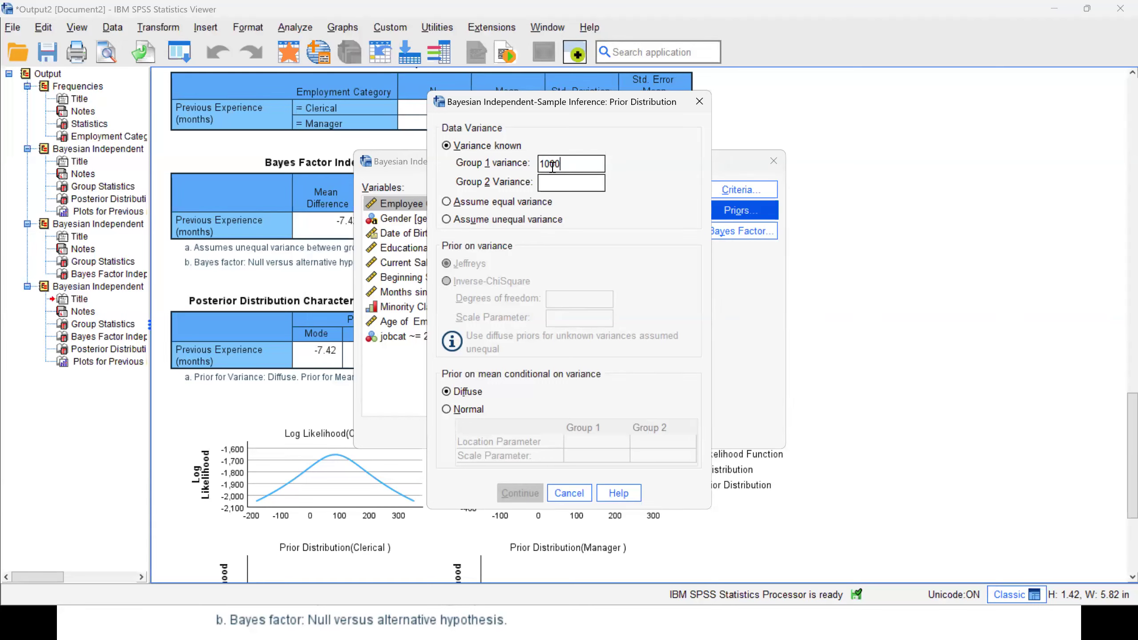
{"action": "left_click", "coordinate": [563, 188]}
{"action": "type", "text": "6000"}
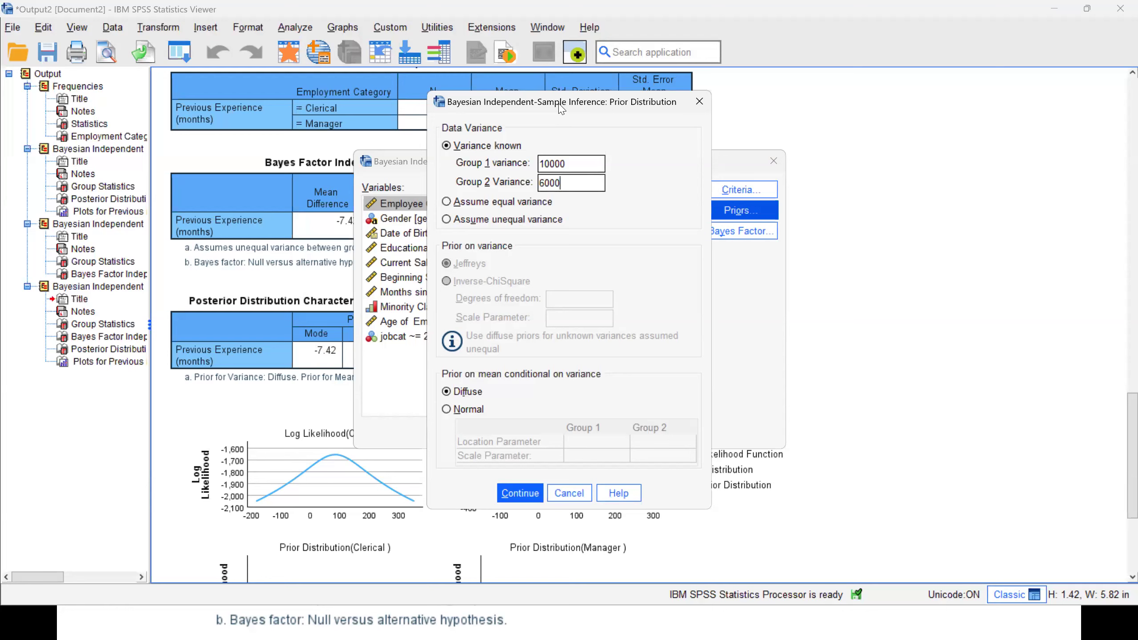
{"action": "left_click", "coordinate": [520, 493]}
{"action": "left_click", "coordinate": [487, 433]}
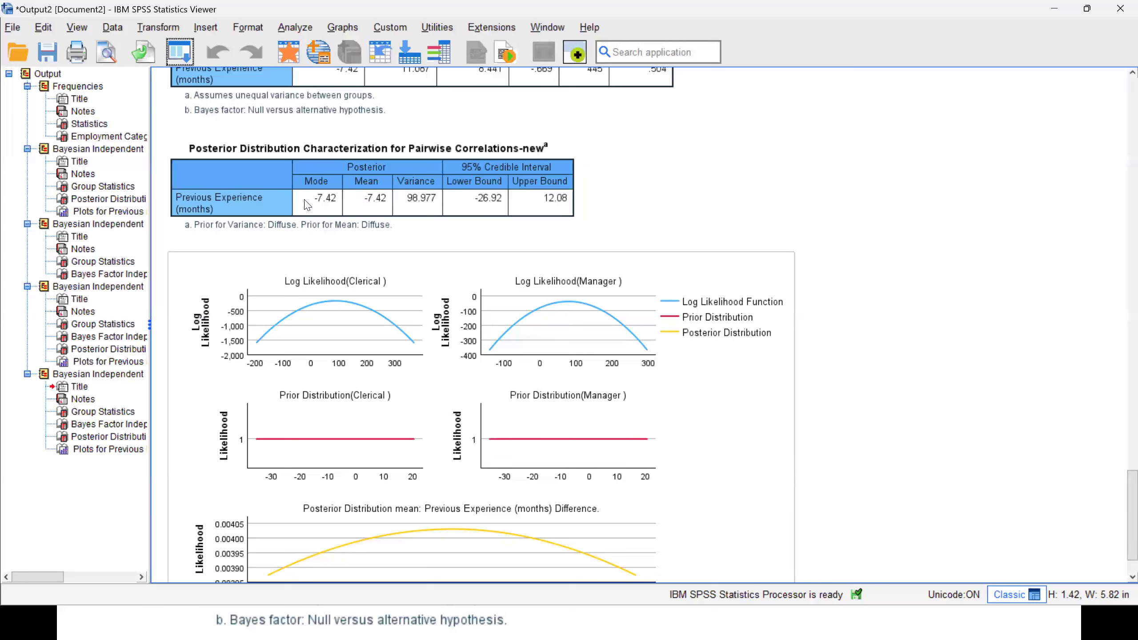
Rerun the analysis with normal priors on the mean, using location 80 and scale 90 for Group 1 and location 75 and scale 75 for Group 2.
{"action": "left_click", "coordinate": [179, 51]}
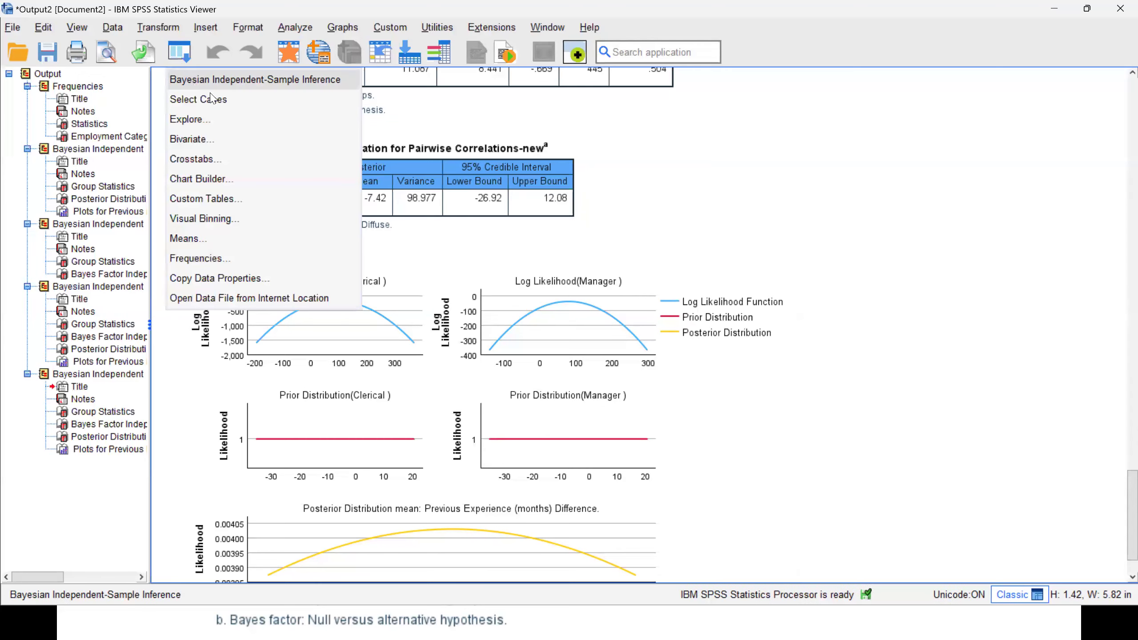
{"action": "left_click", "coordinate": [196, 83]}
{"action": "left_click", "coordinate": [772, 209]}
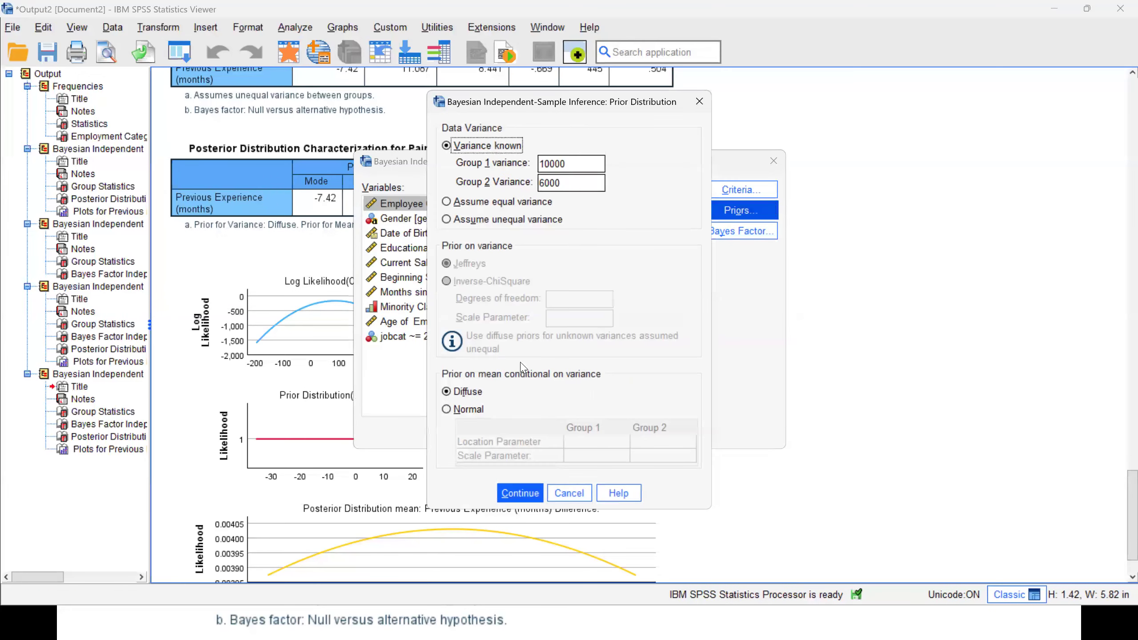
{"action": "left_click", "coordinate": [456, 410]}
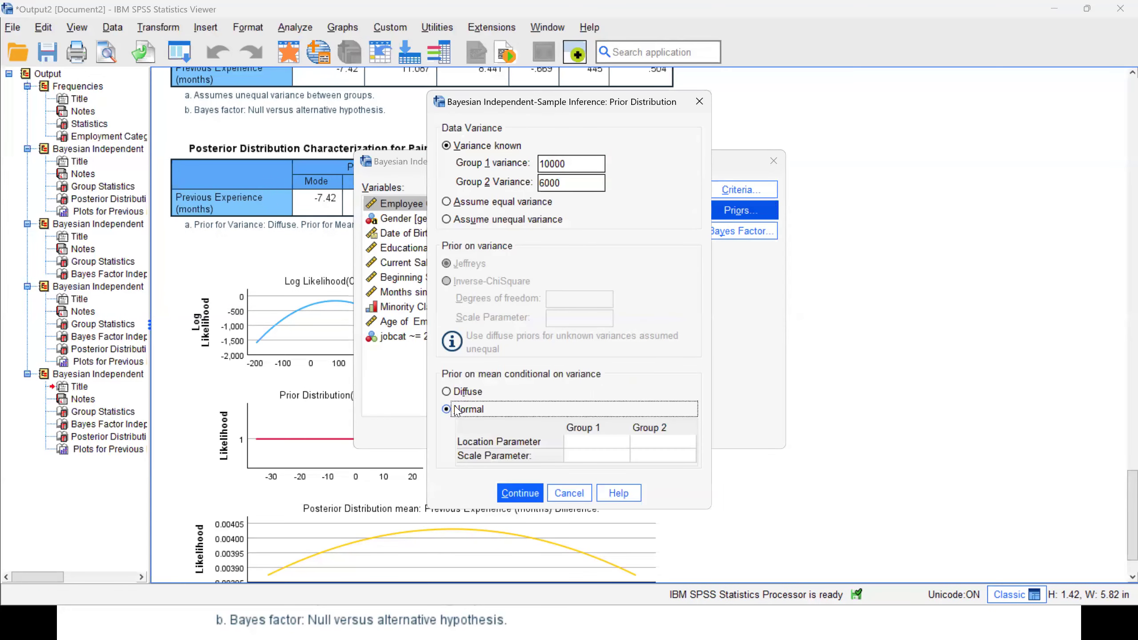
{"action": "left_click", "coordinate": [581, 441]}
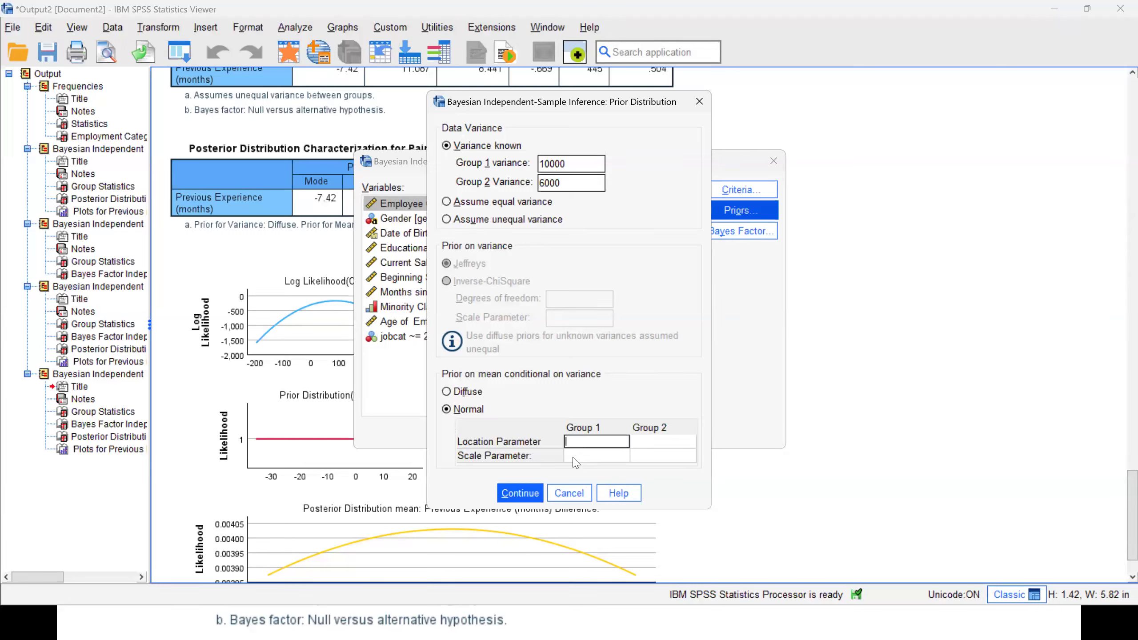
{"action": "left_click", "coordinate": [602, 456]}
{"action": "type", "text": "90"}
{"action": "left_click", "coordinate": [670, 441]}
{"action": "type", "text": "75"}
{"action": "left_click", "coordinate": [661, 456]}
{"action": "type", "text": "70"}
{"action": "left_click", "coordinate": [519, 493]}
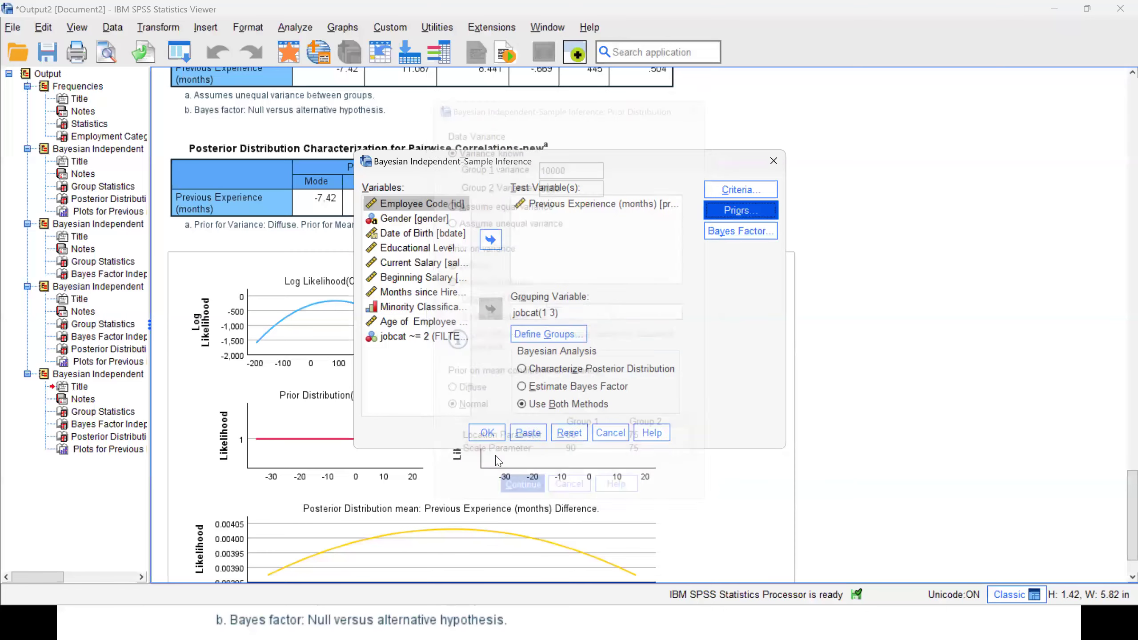
{"action": "left_click", "coordinate": [487, 433]}
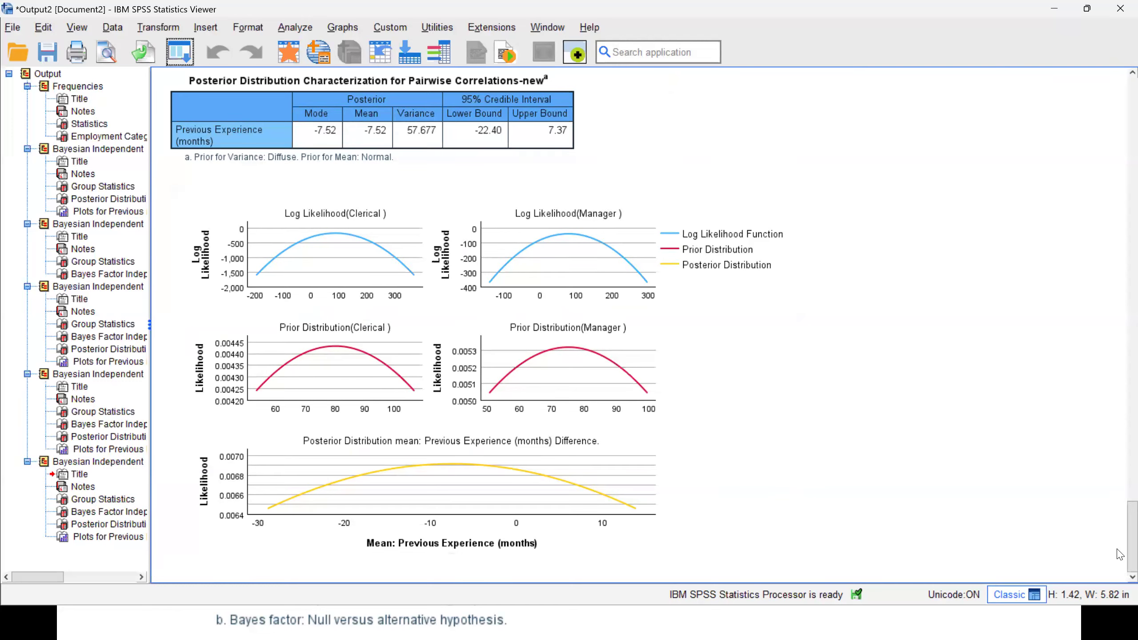
Examine the Bayes factor, the posterior estimates with their credible interval, and the likelihood and prior plots from the normal-prior run.
{"action": "scroll", "coordinate": [1119, 553], "scroll_direction": "up", "scroll_amount": 7}
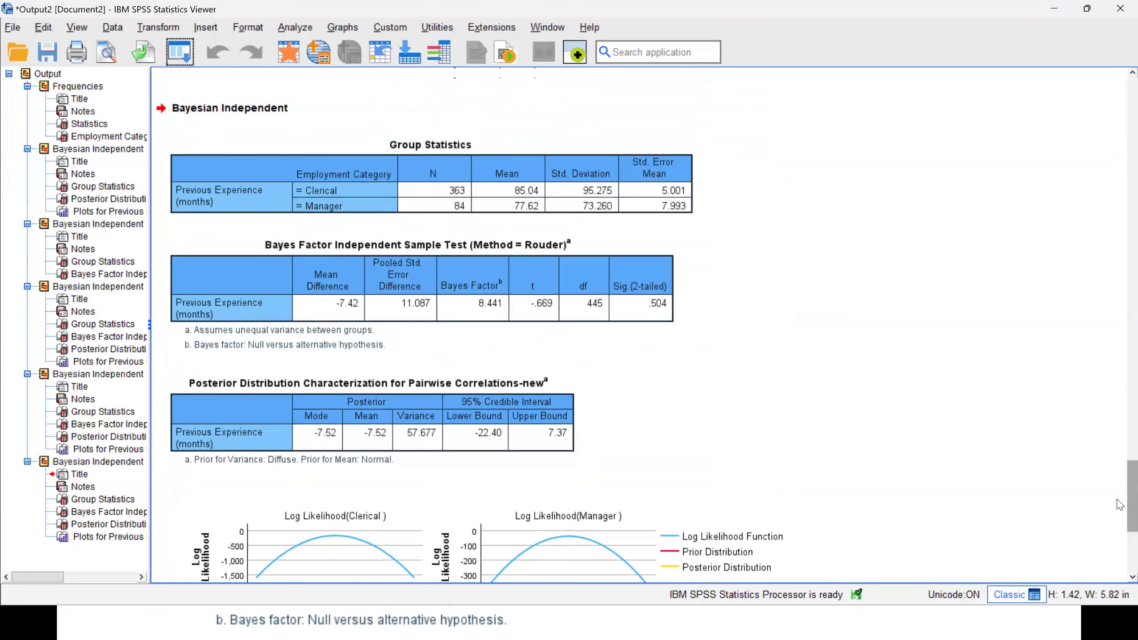
{"action": "scroll", "coordinate": [1119, 505], "scroll_direction": "up", "scroll_amount": 1}
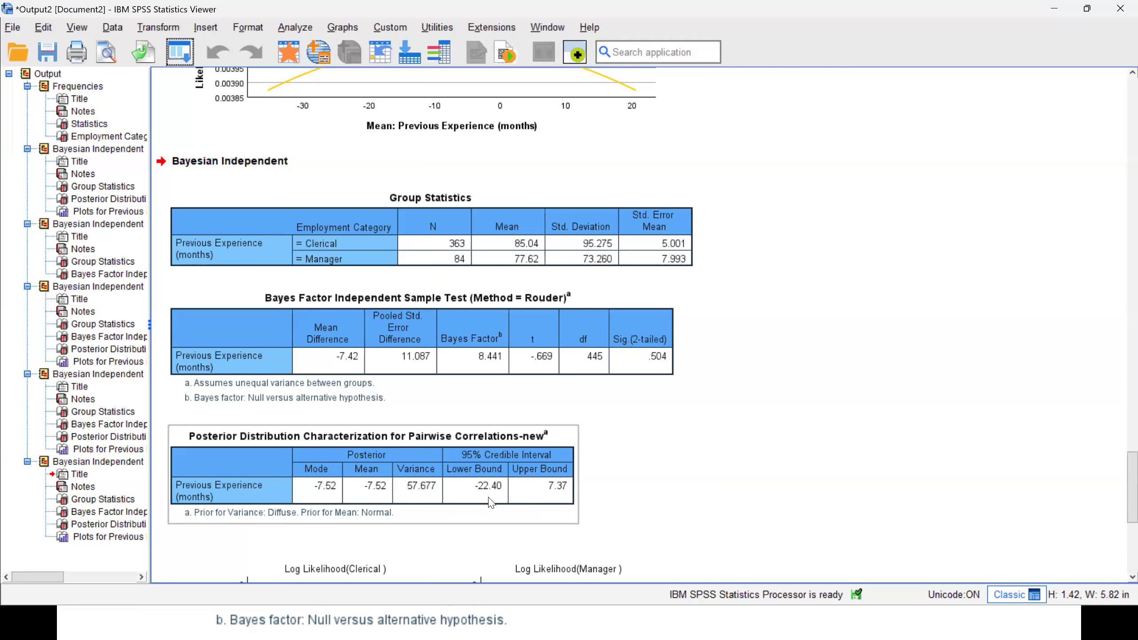
{"action": "left_click", "coordinate": [477, 346]}
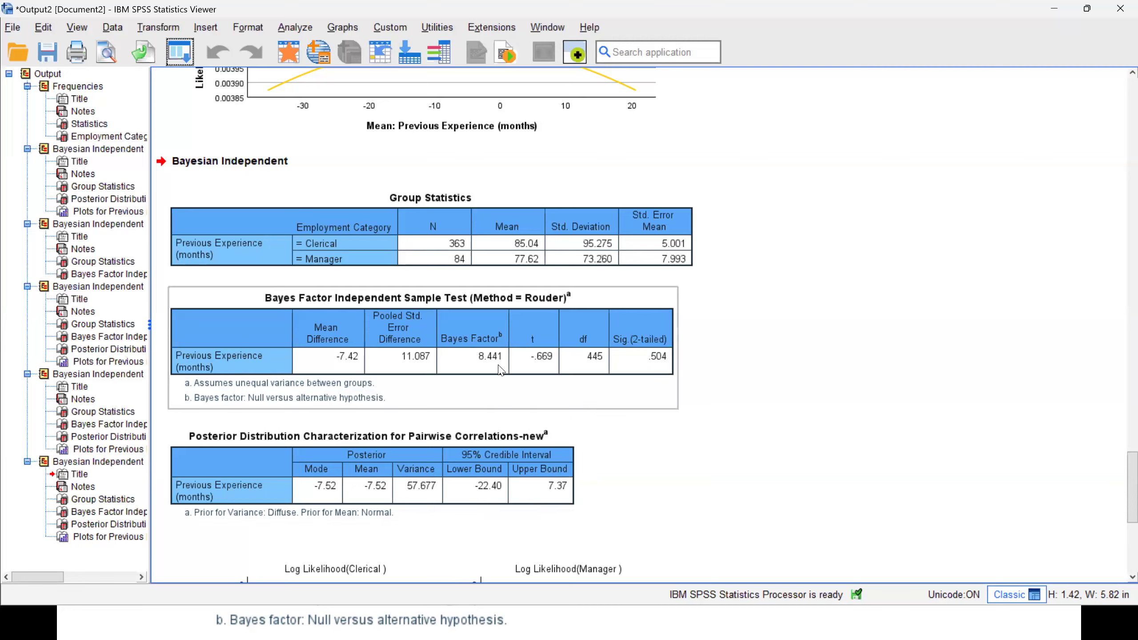
{"action": "left_click", "coordinate": [1121, 496]}
{"action": "scroll", "coordinate": [1121, 498], "scroll_direction": "up", "scroll_amount": 2}
{"action": "scroll", "coordinate": [1121, 511], "scroll_direction": "down", "scroll_amount": 5}
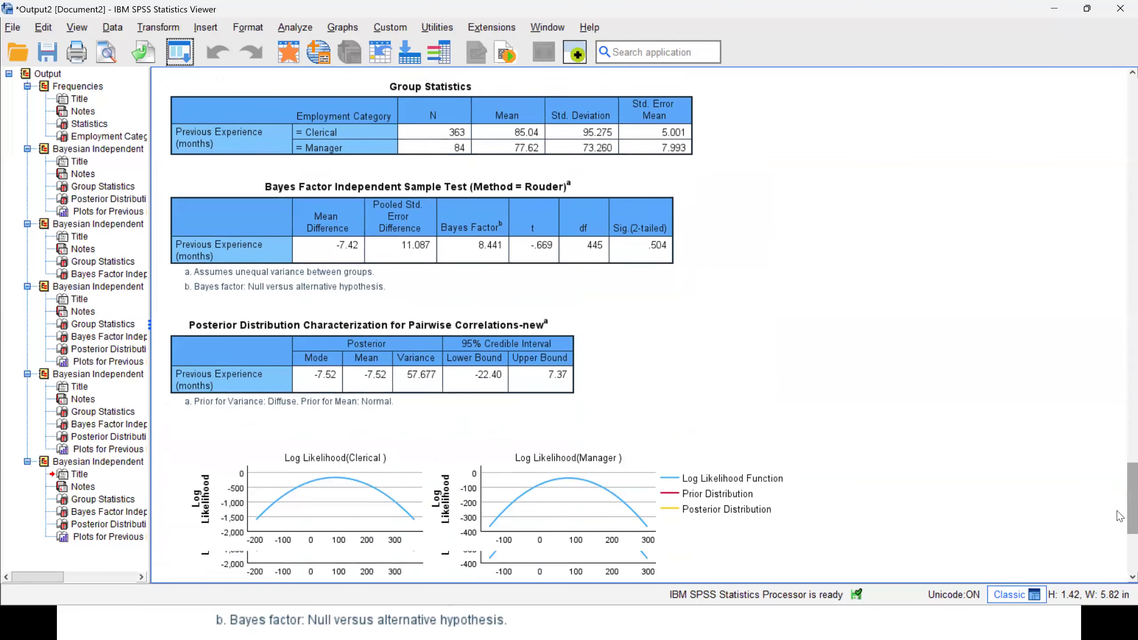
{"action": "scroll", "coordinate": [1121, 525], "scroll_direction": "down", "scroll_amount": 4}
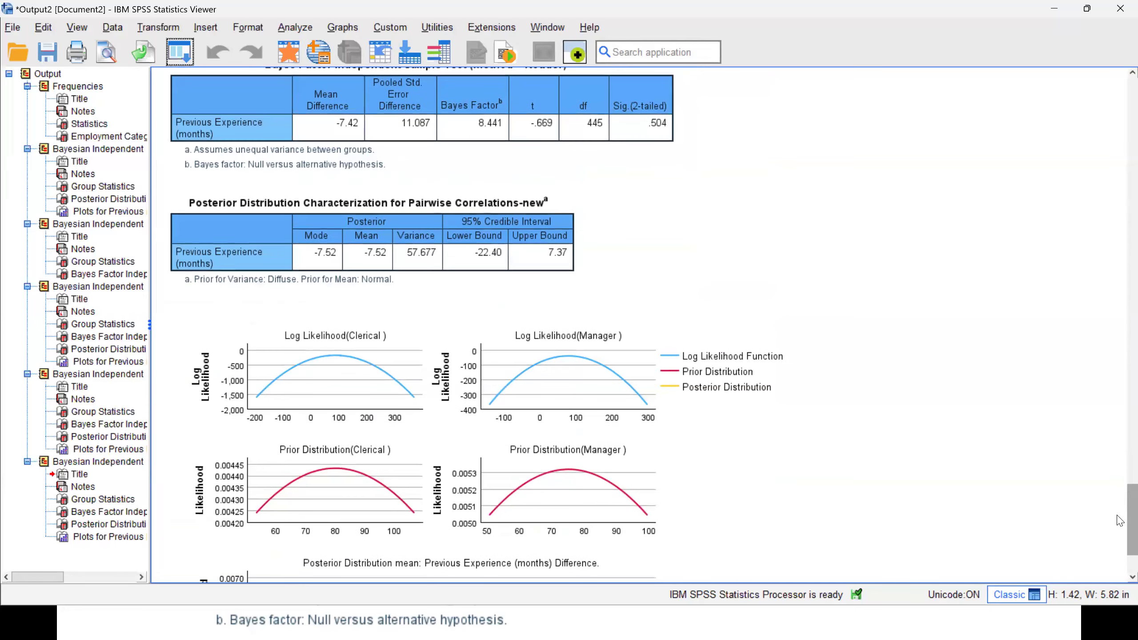
{"action": "scroll", "coordinate": [1121, 520], "scroll_direction": "up", "scroll_amount": 3}
{"action": "scroll", "coordinate": [1121, 526], "scroll_direction": "up", "scroll_amount": 1}
{"action": "scroll", "coordinate": [1120, 538], "scroll_direction": "down", "scroll_amount": 2}
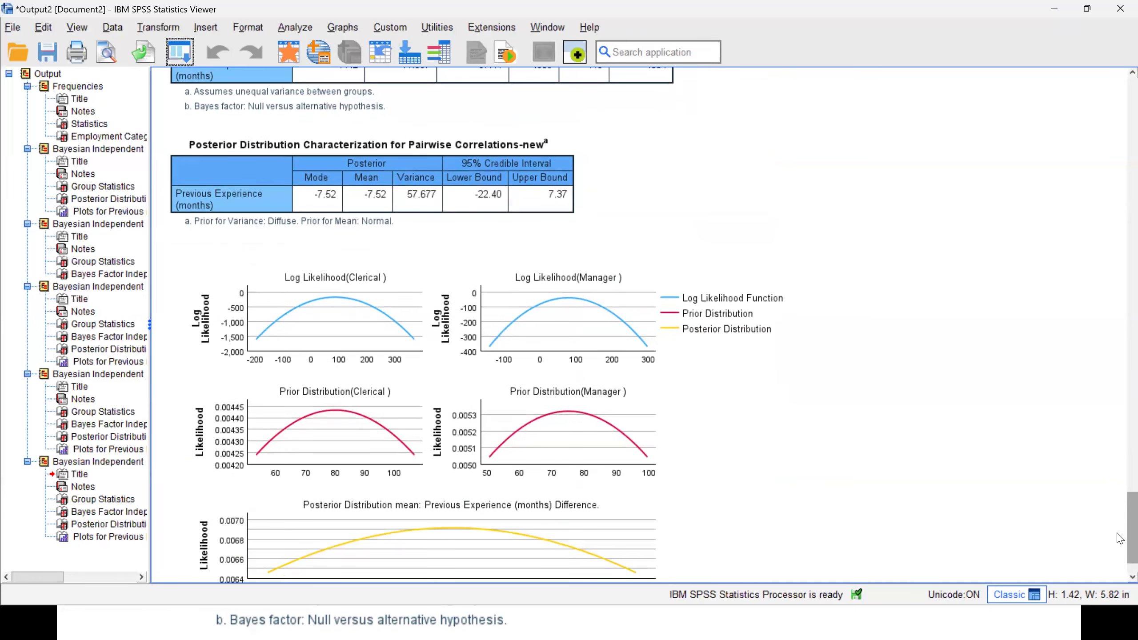
{"action": "scroll", "coordinate": [1121, 524], "scroll_direction": "up", "scroll_amount": 4}
{"action": "scroll", "coordinate": [1120, 525], "scroll_direction": "down", "scroll_amount": 3}
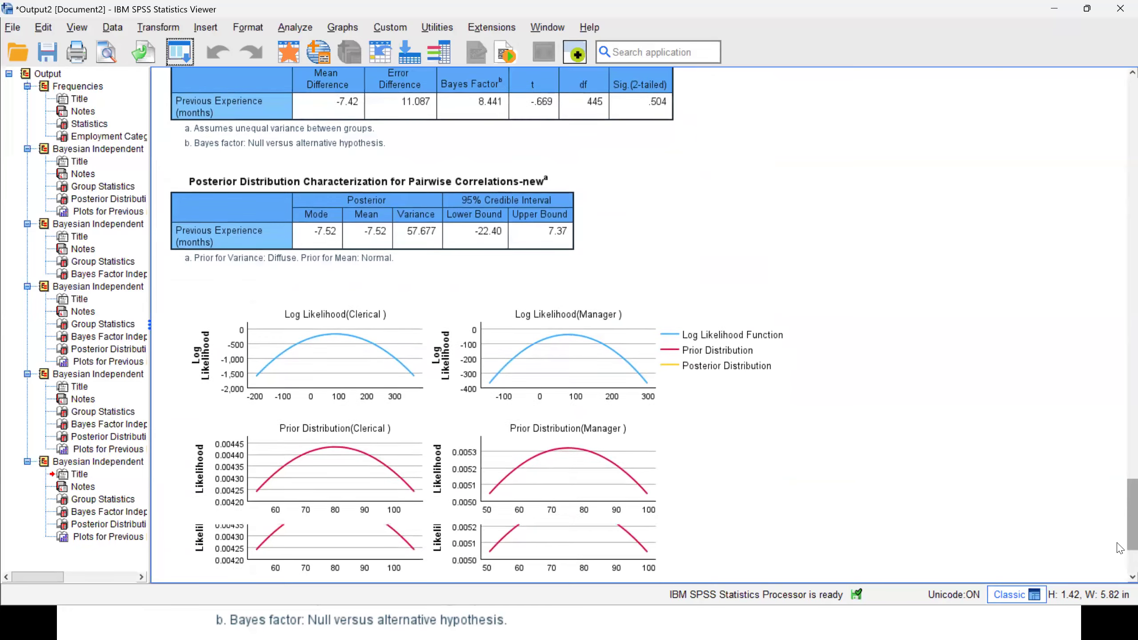
{"action": "scroll", "coordinate": [1121, 527], "scroll_direction": "up", "scroll_amount": 3}
{"action": "scroll", "coordinate": [1119, 527], "scroll_direction": "down", "scroll_amount": 1}
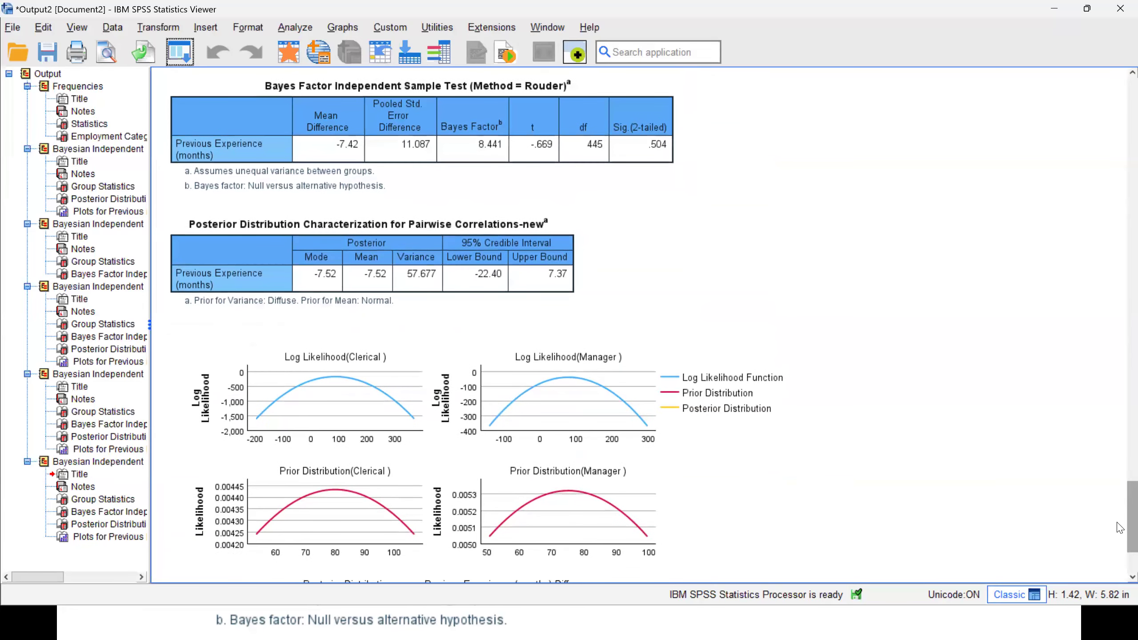
{"action": "scroll", "coordinate": [1119, 529], "scroll_direction": "up", "scroll_amount": 2}
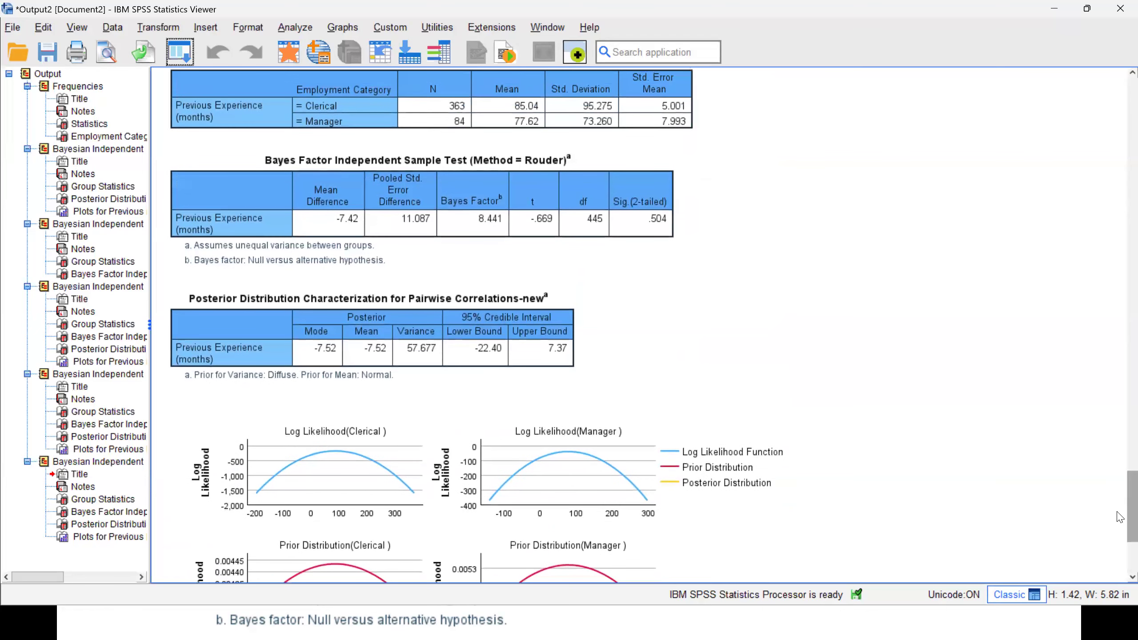
{"action": "scroll", "coordinate": [1119, 517], "scroll_direction": "up", "scroll_amount": 1}
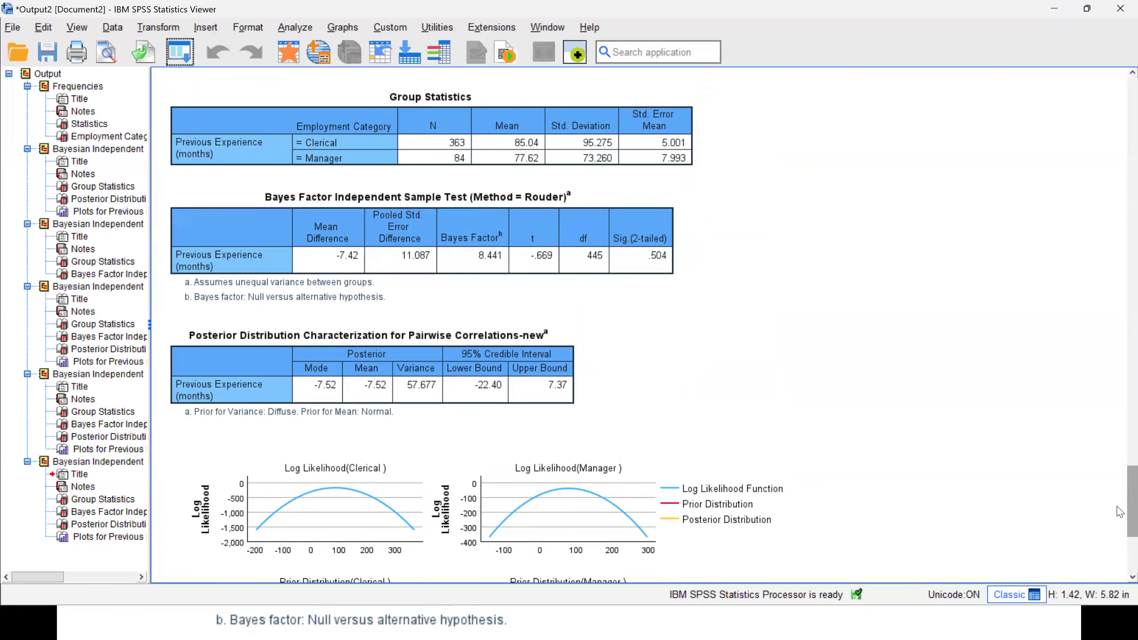
{"action": "scroll", "coordinate": [1119, 516], "scroll_direction": "down", "scroll_amount": 4}
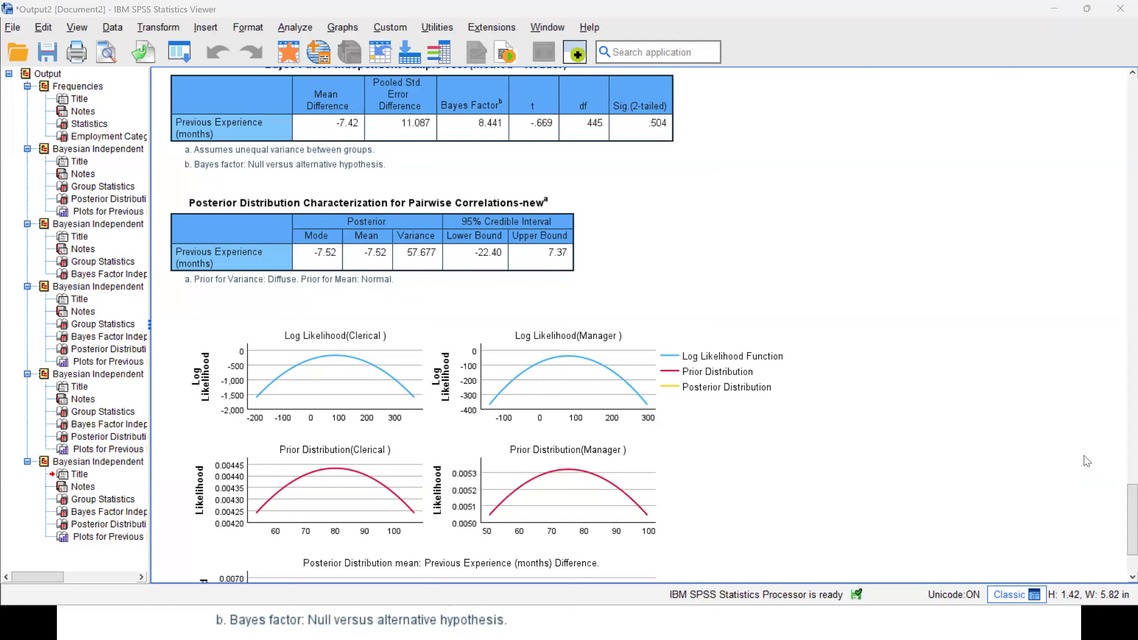
Switch back to the PowerPoint slide show and advance to the Further Reading: Recommended slide.
{"action": "key", "text": "alt+Tab"}
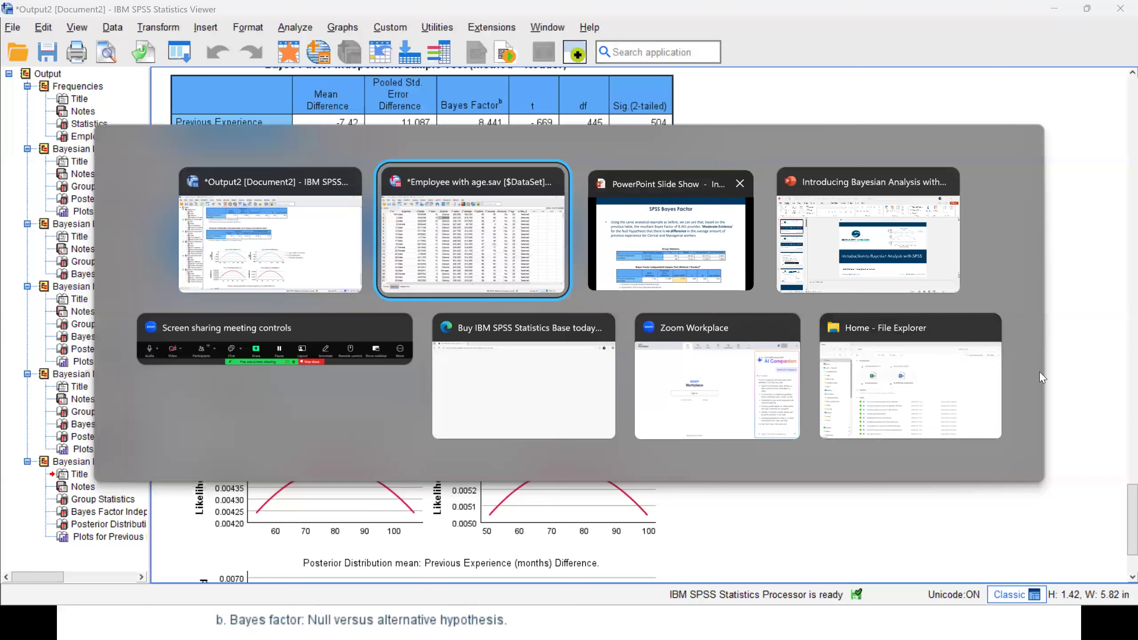
{"action": "key", "text": "alt+Tab"}
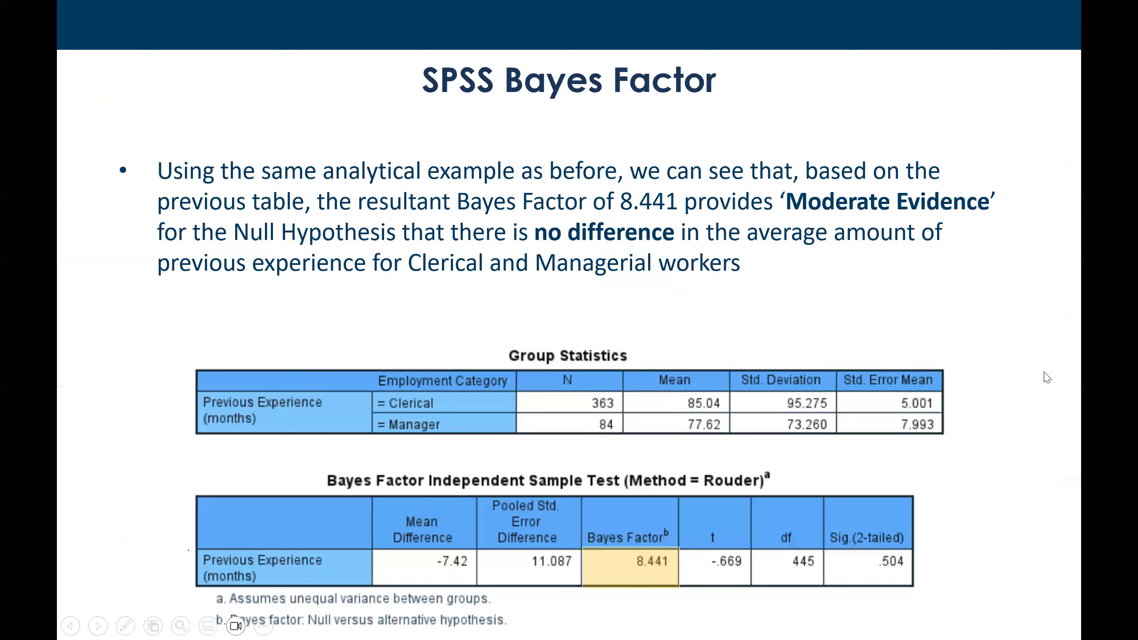
{"action": "key", "text": "Right"}
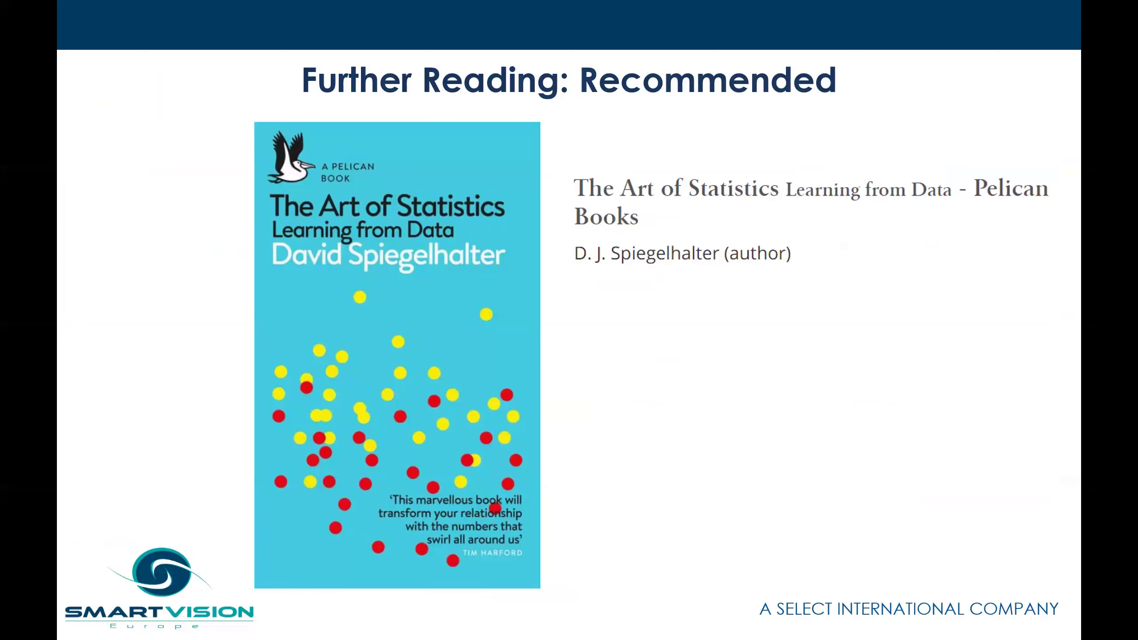